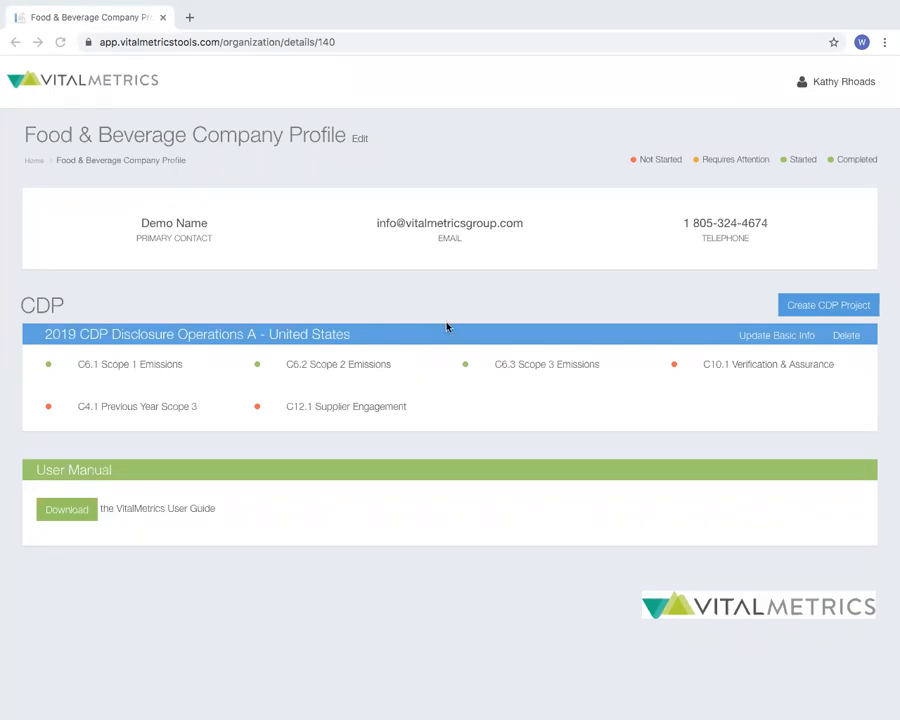
Open the 2019 CDP disclosure's Scope 3 emissions and expand the C6.5 list of emission sources
{"action": "left_click", "coordinate": [520, 366]}
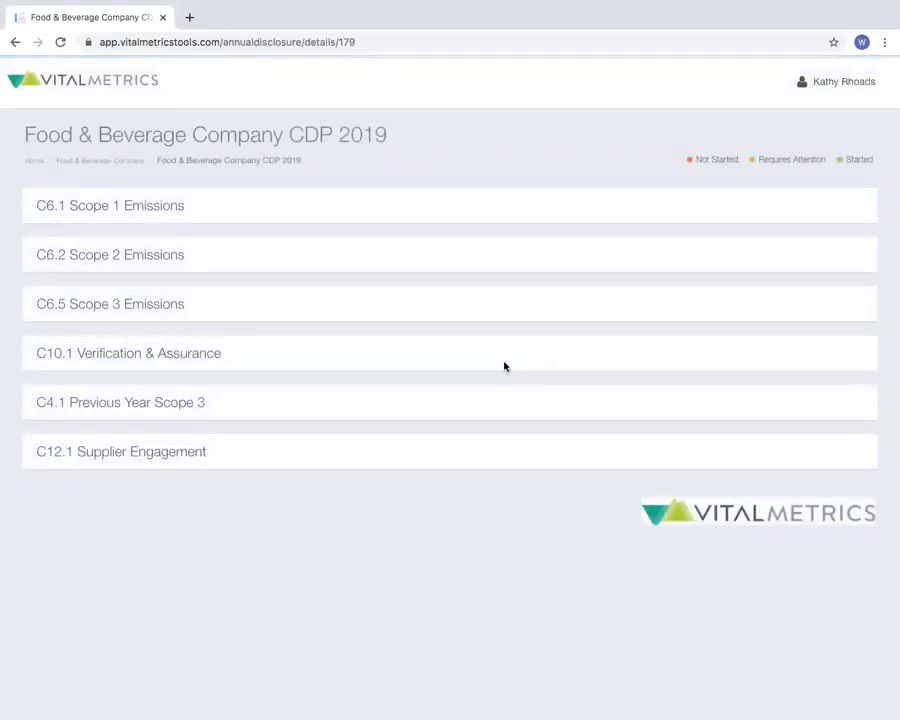
{"action": "left_click", "coordinate": [172, 304]}
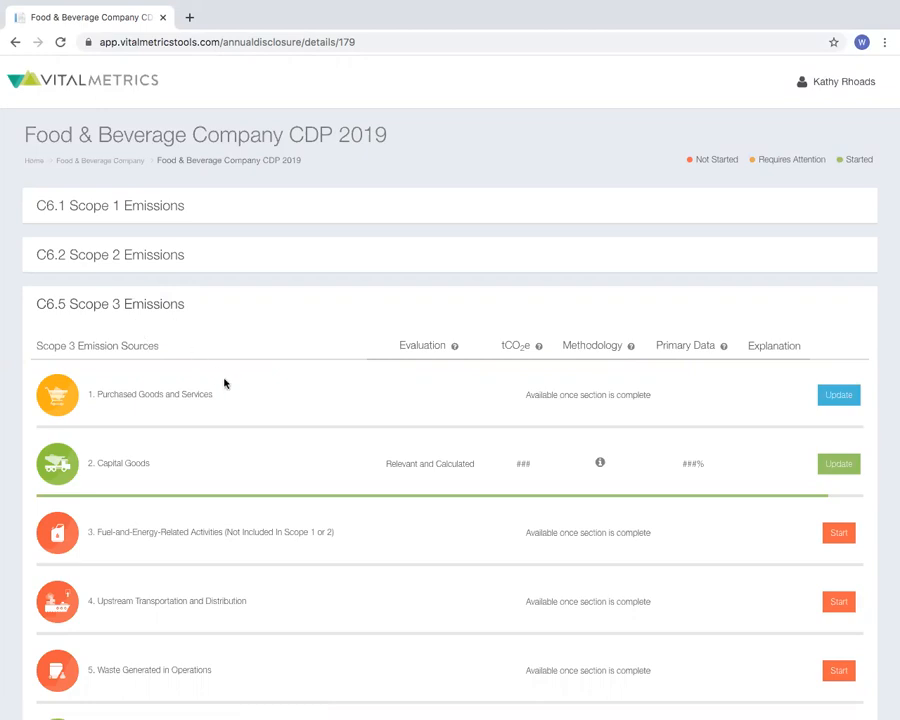
{"action": "scroll", "coordinate": [224, 383], "scroll_direction": "down", "scroll_amount": 1}
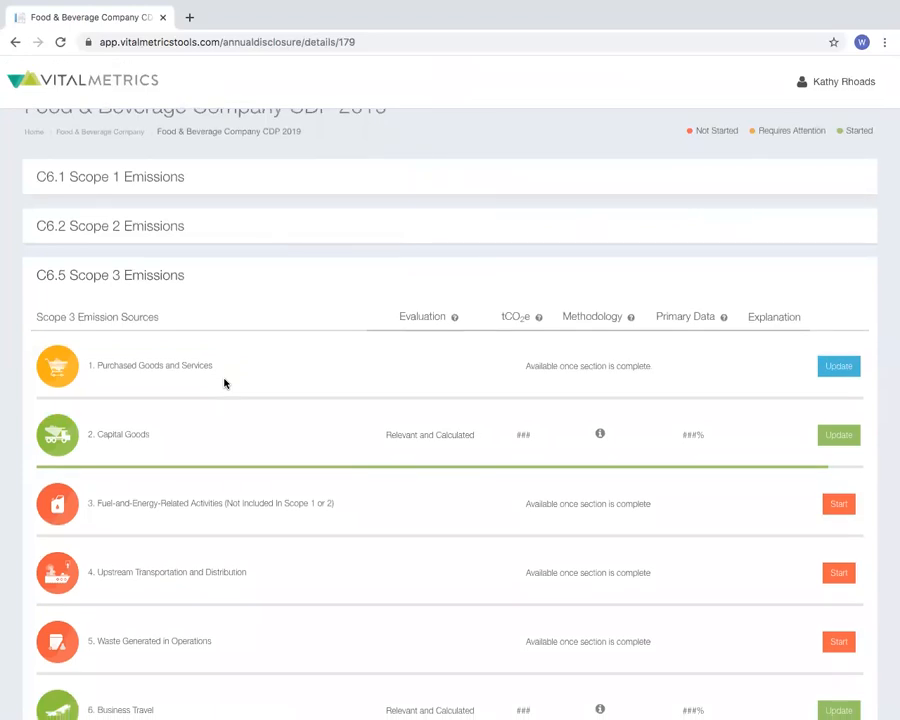
{"action": "scroll", "coordinate": [224, 383], "scroll_direction": "up", "scroll_amount": 1}
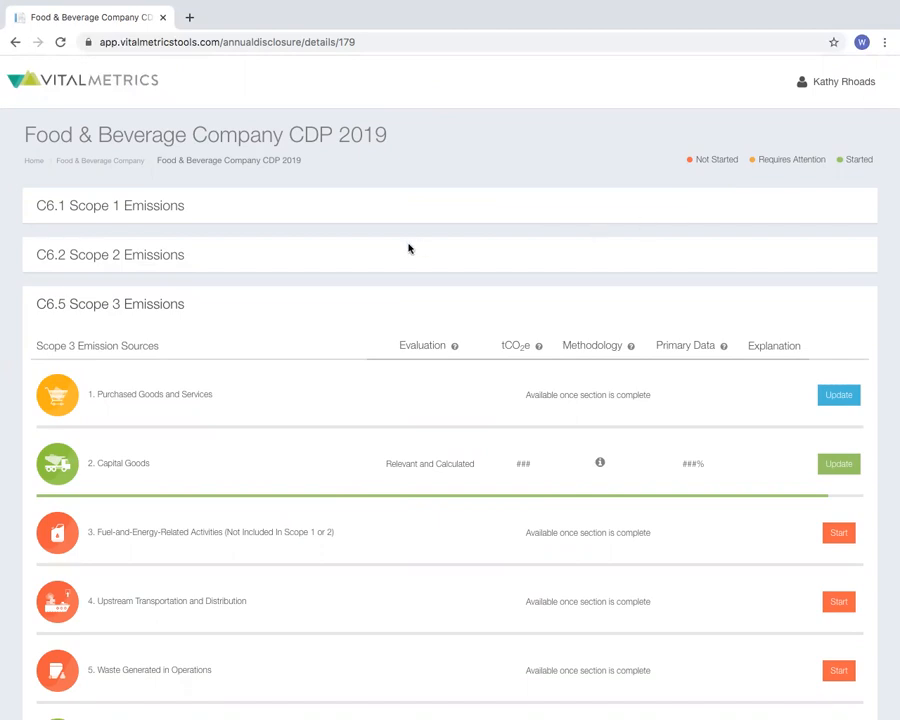
Open the Purchased Goods and Services form and view its category description
{"action": "left_click", "coordinate": [144, 396]}
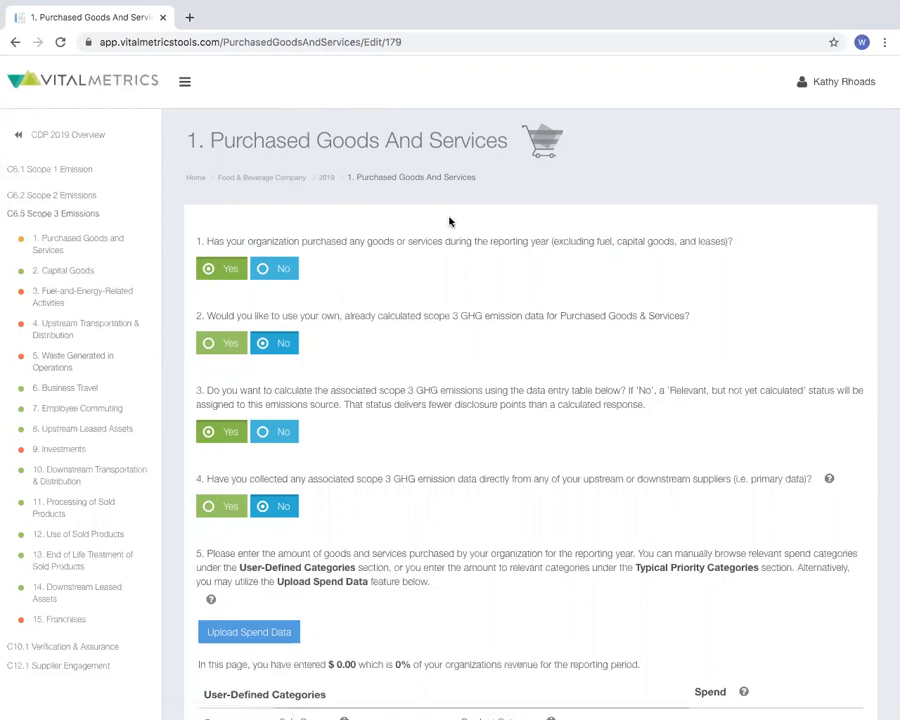
{"action": "left_click", "coordinate": [539, 150]}
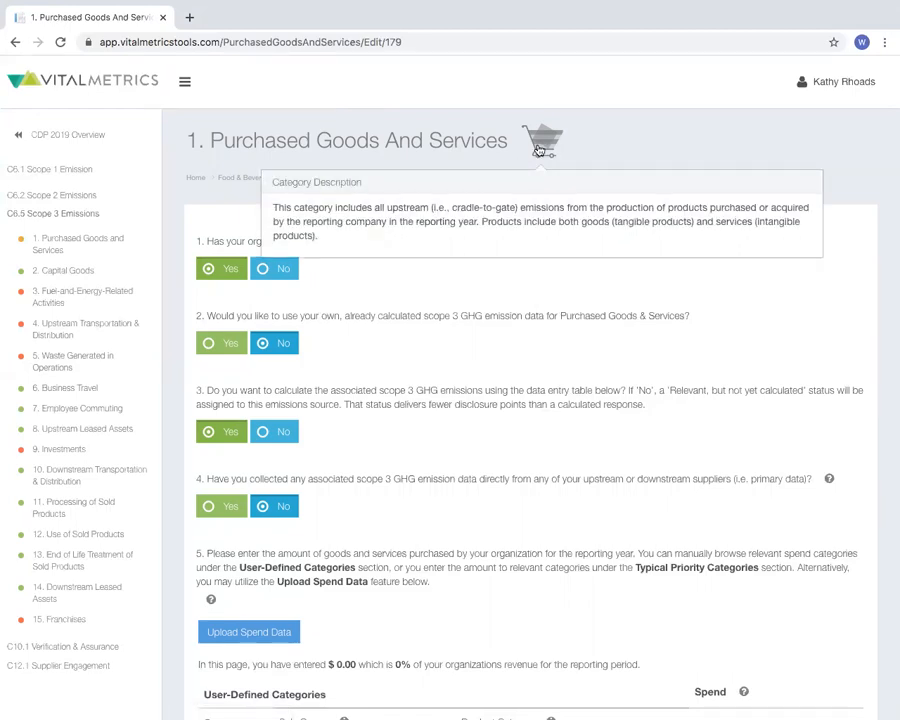
{"action": "left_click", "coordinate": [629, 125]}
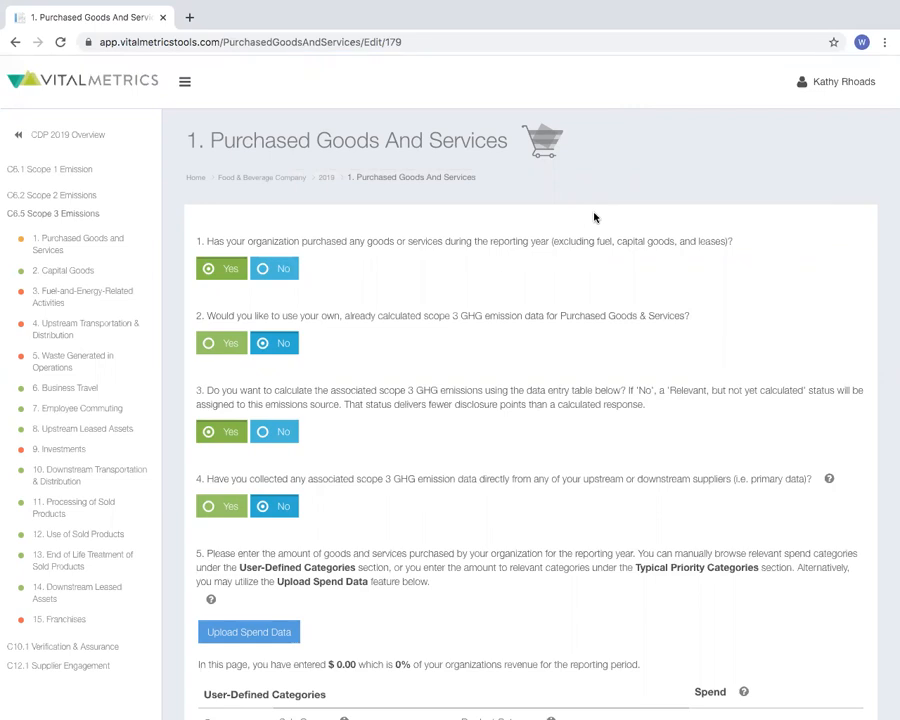
Add a blank user-defined spend category row under question 5 and show the typical priority categories
{"action": "scroll", "coordinate": [594, 217], "scroll_direction": "down", "scroll_amount": 5}
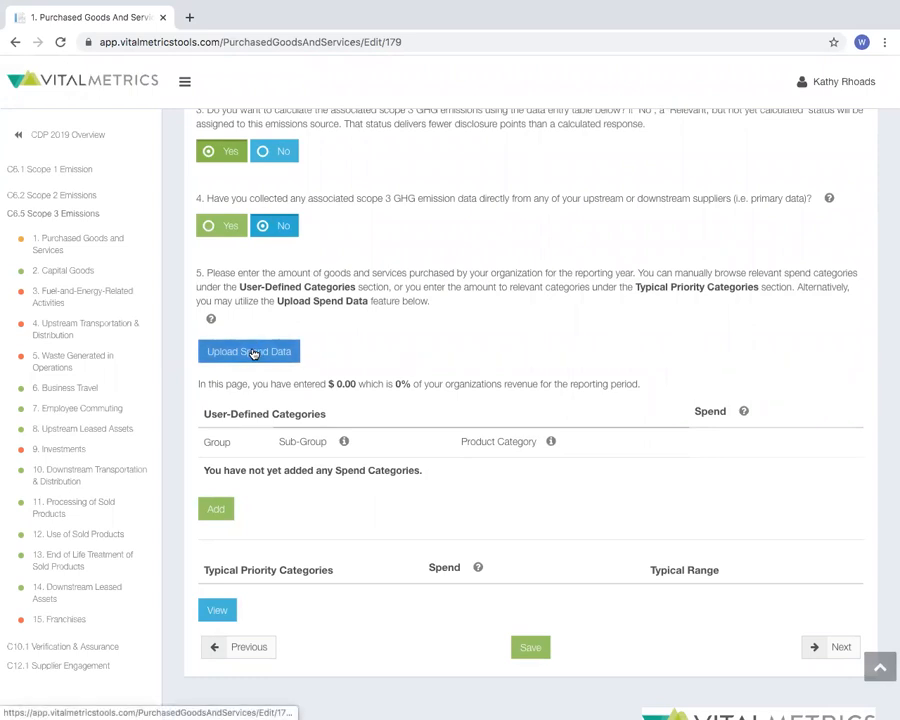
{"action": "scroll", "coordinate": [253, 354], "scroll_direction": "down", "scroll_amount": 1}
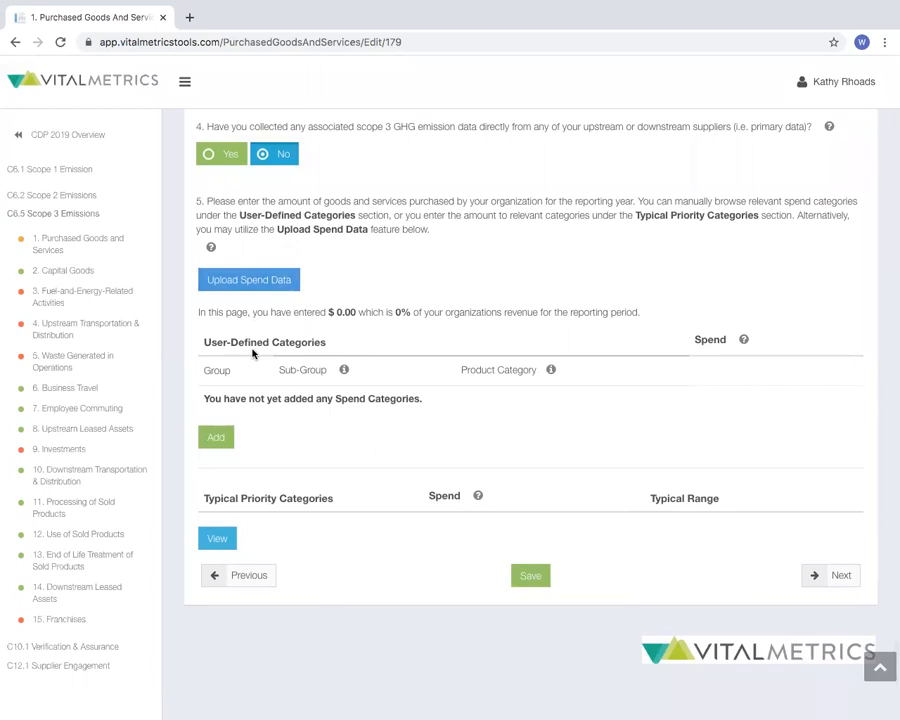
{"action": "left_click", "coordinate": [216, 438]}
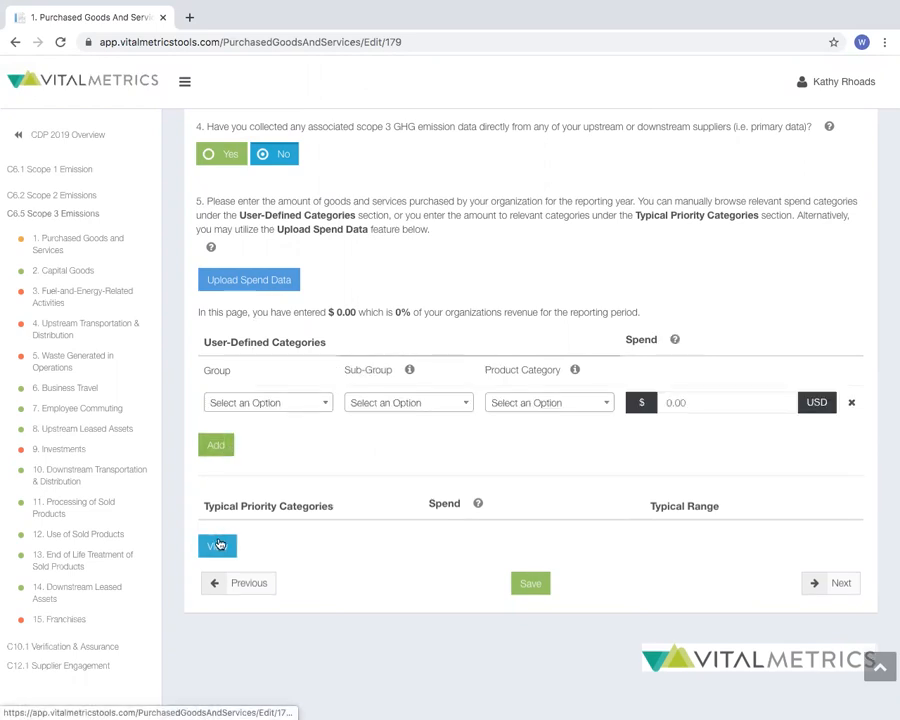
{"action": "left_click", "coordinate": [218, 544]}
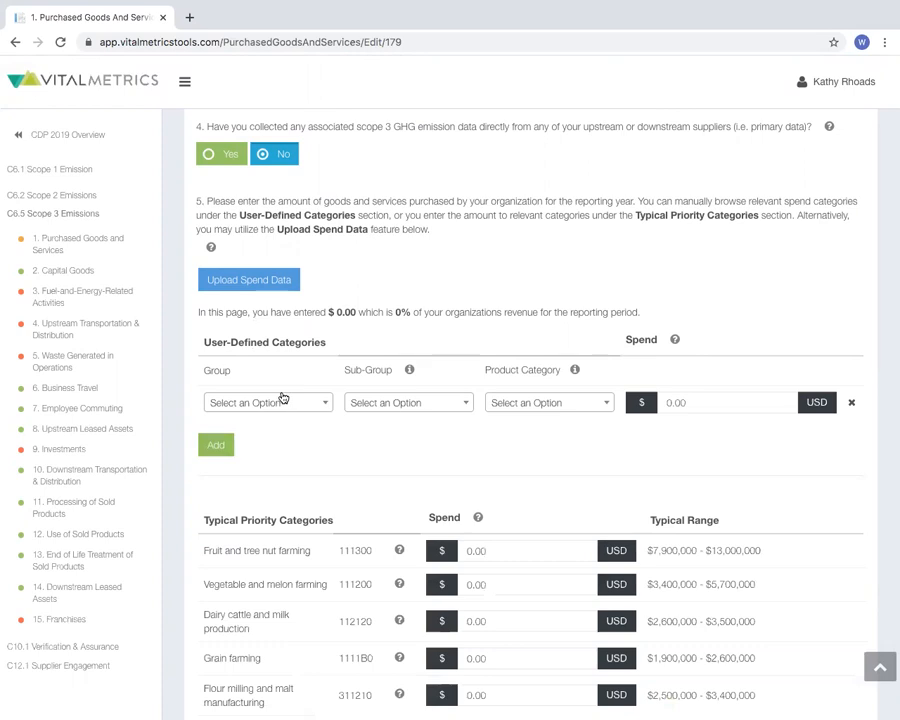
Set the new spend row's group to Agriculture and its sub-group to Crop products by searching for grain farming
{"action": "left_click", "coordinate": [283, 399]}
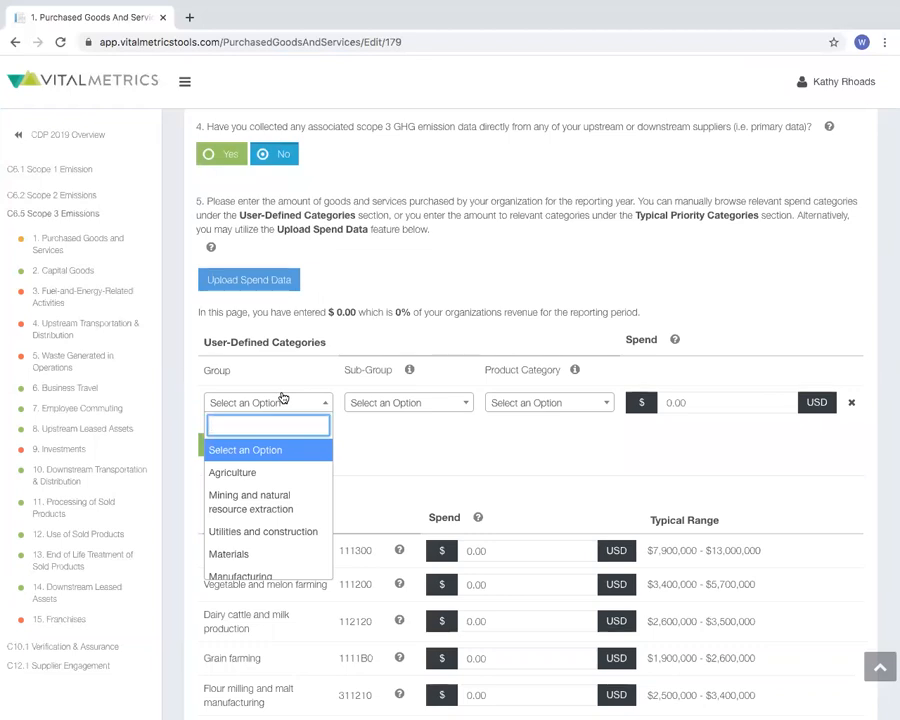
{"action": "type", "text": "grain farmin"}
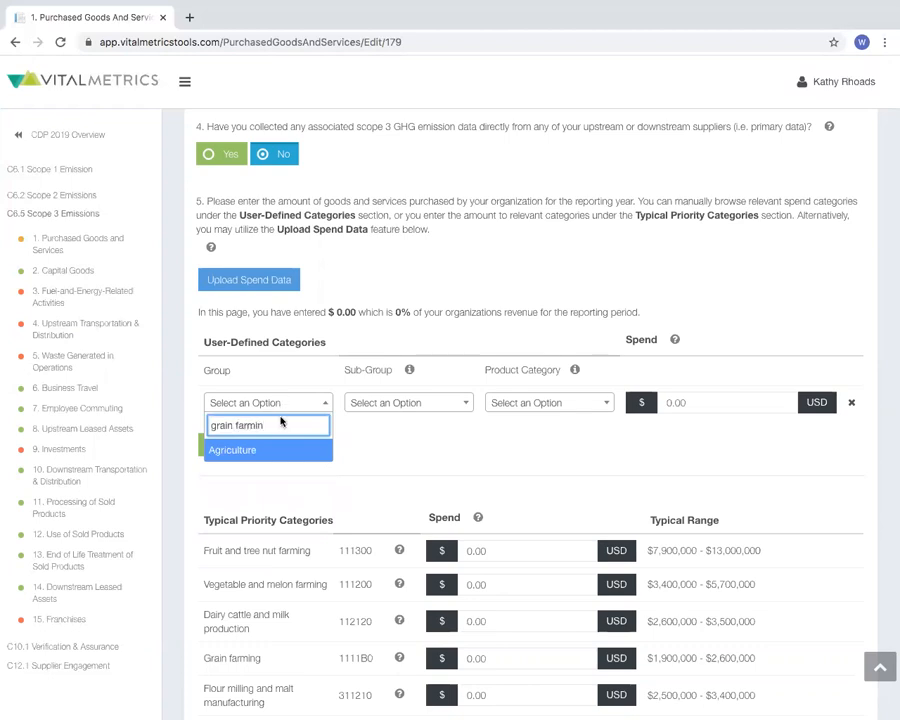
{"action": "left_click", "coordinate": [278, 452]}
{"action": "left_click", "coordinate": [388, 405]}
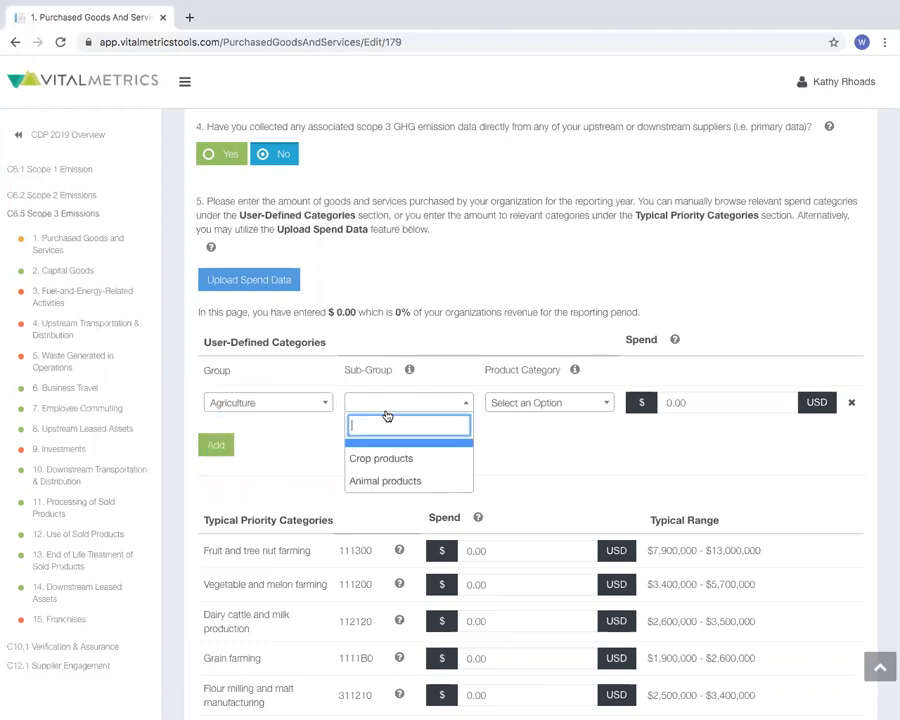
{"action": "type", "text": "grain farme"}
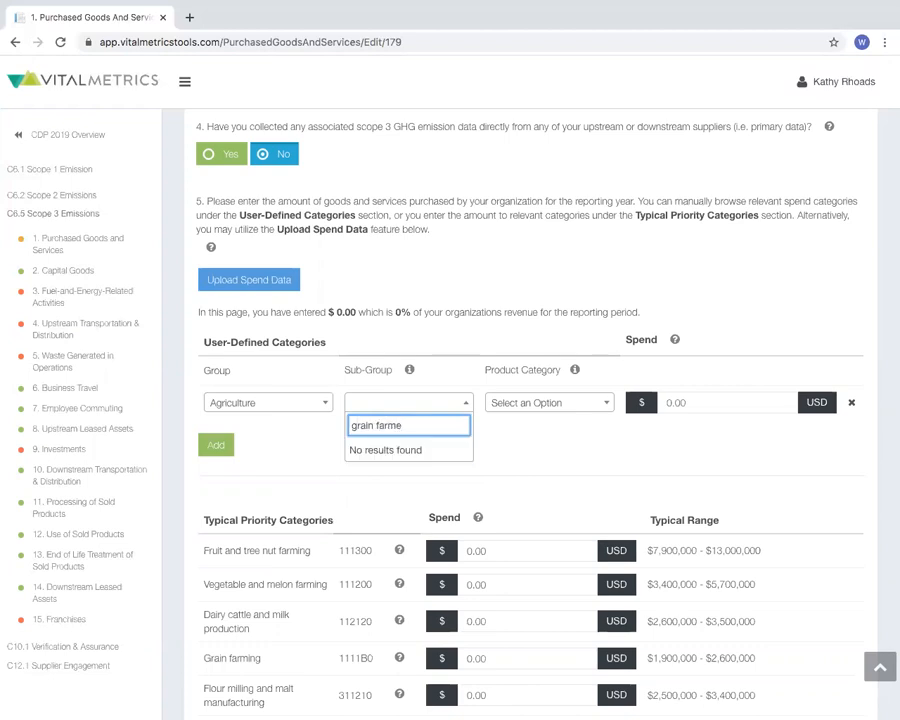
{"action": "key", "text": "BackSpace"}
{"action": "key", "text": "Return"}
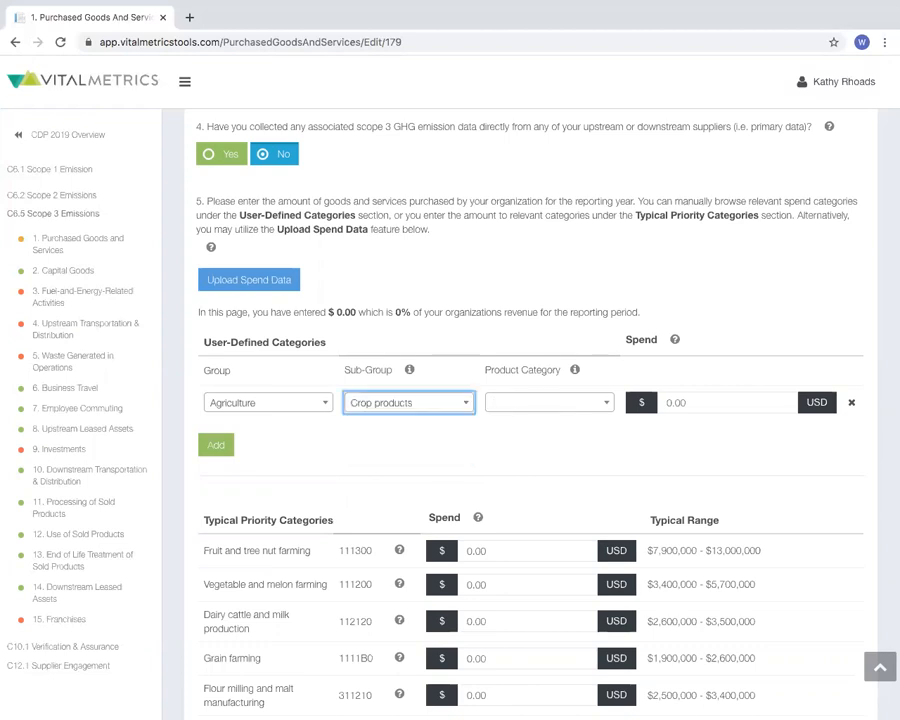
Set the spend row's product category to Grain farming and its spend to 500000 USD
{"action": "left_click", "coordinate": [490, 404]}
{"action": "type", "text": "grain"}
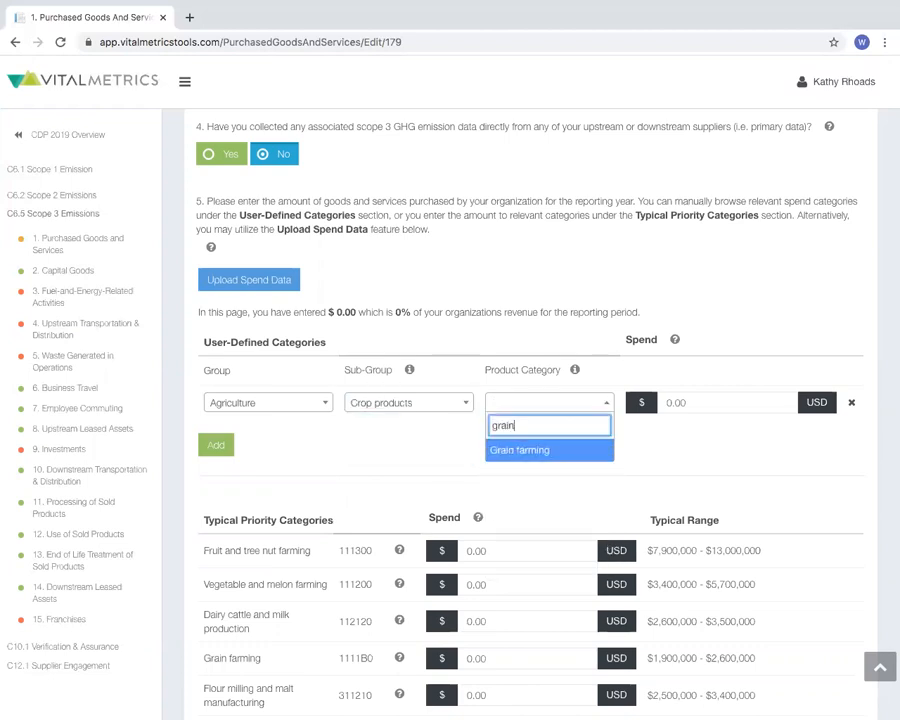
{"action": "key", "text": "Return"}
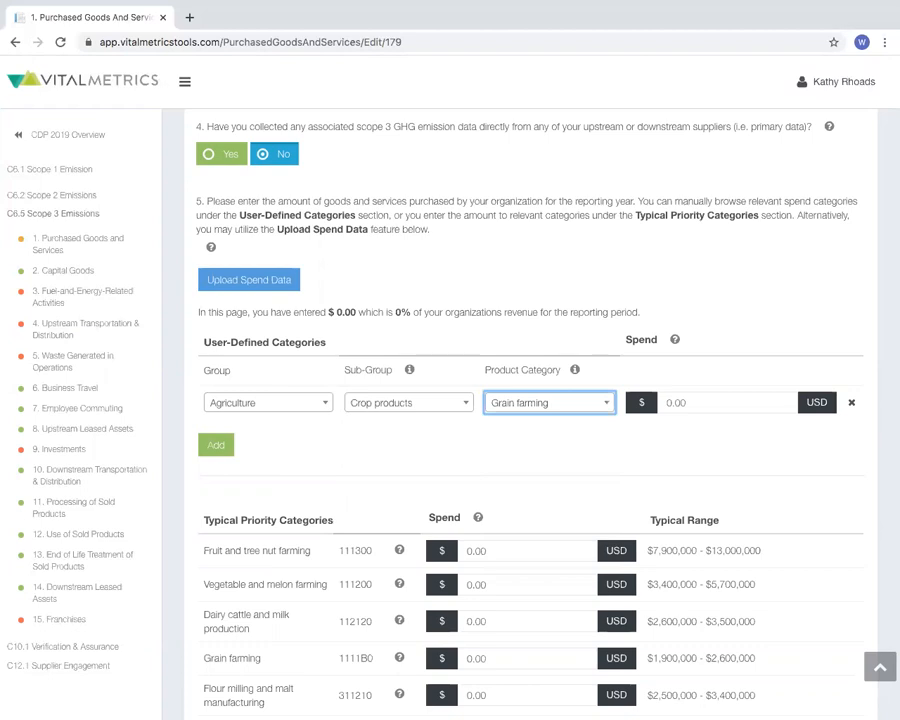
{"action": "double_click", "coordinate": [680, 414]}
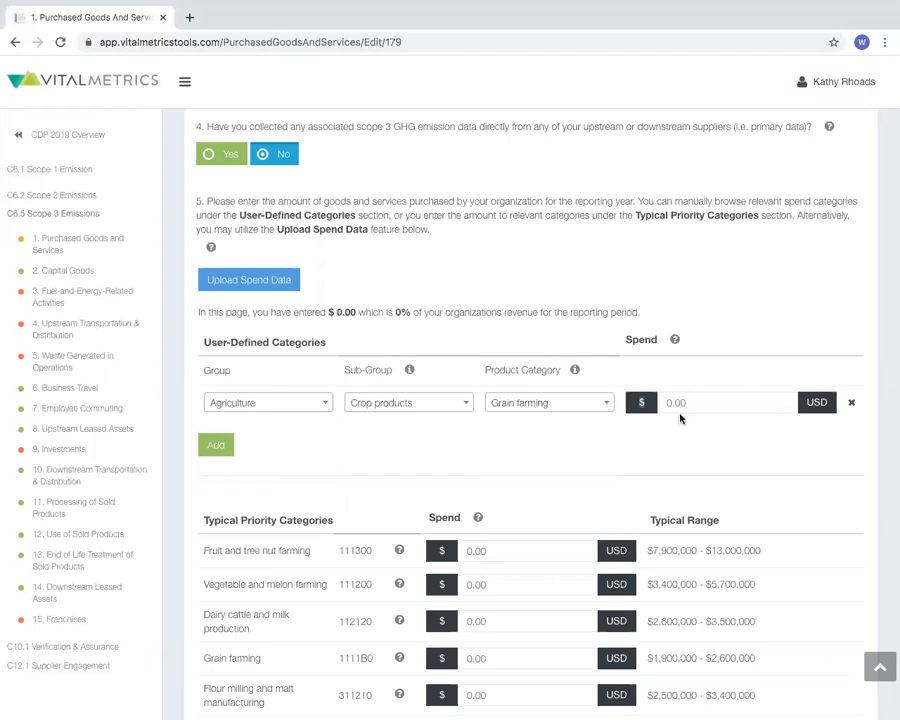
{"action": "double_click", "coordinate": [687, 402]}
{"action": "type", "text": "500000"}
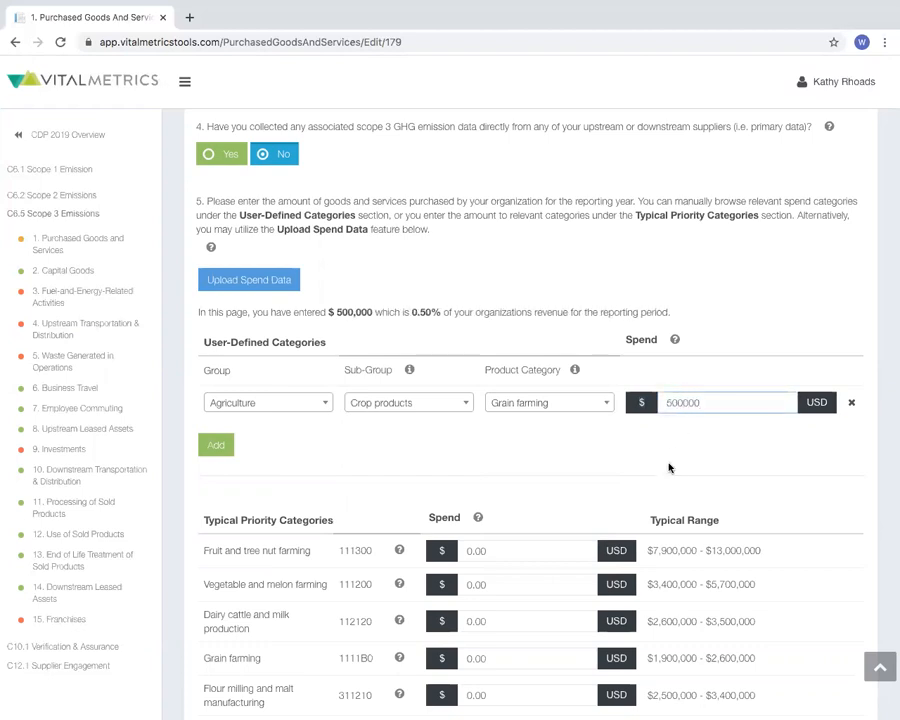
Enter a spend of 7,900,000 USD for Fruit and tree nut farming in the typical priority categories
{"action": "scroll", "coordinate": [670, 463], "scroll_direction": "down", "scroll_amount": 1}
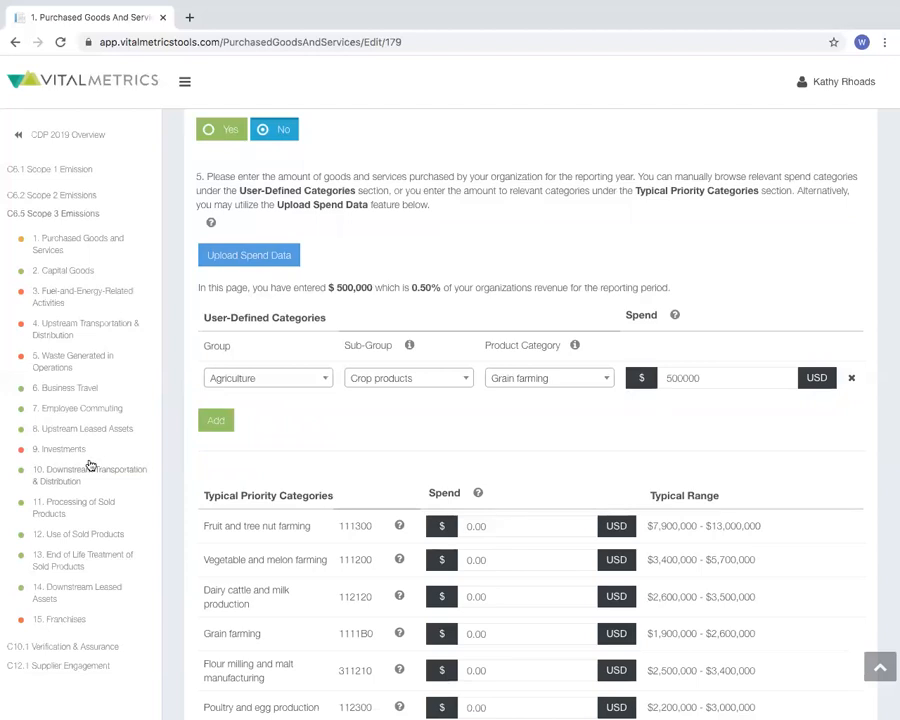
{"action": "scroll", "coordinate": [197, 495], "scroll_direction": "down", "scroll_amount": 1}
{"action": "scroll", "coordinate": [197, 495], "scroll_direction": "down", "scroll_amount": 2}
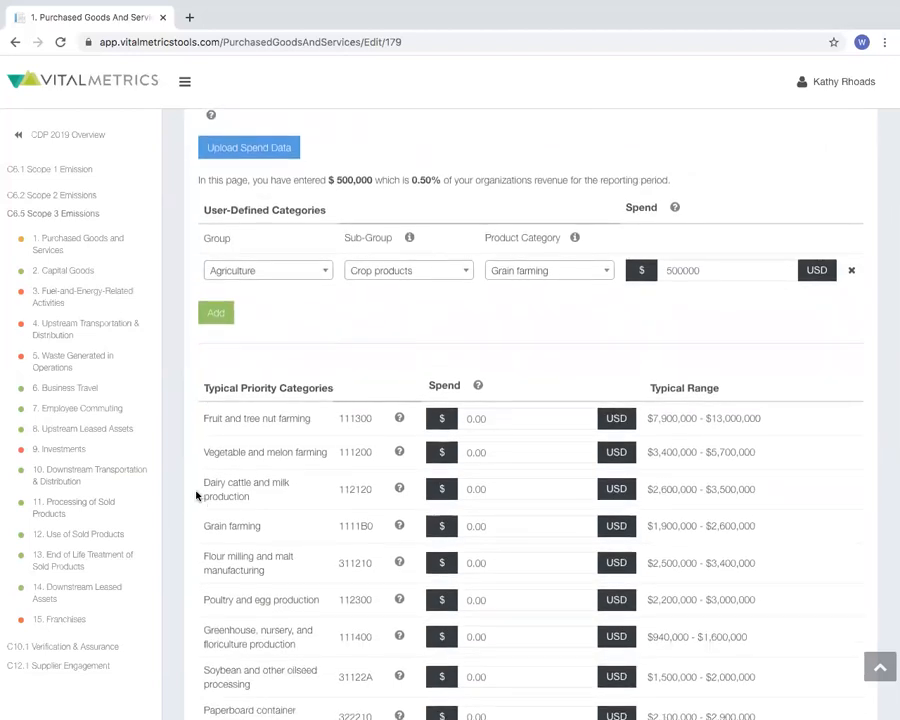
{"action": "scroll", "coordinate": [197, 495], "scroll_direction": "down", "scroll_amount": 1}
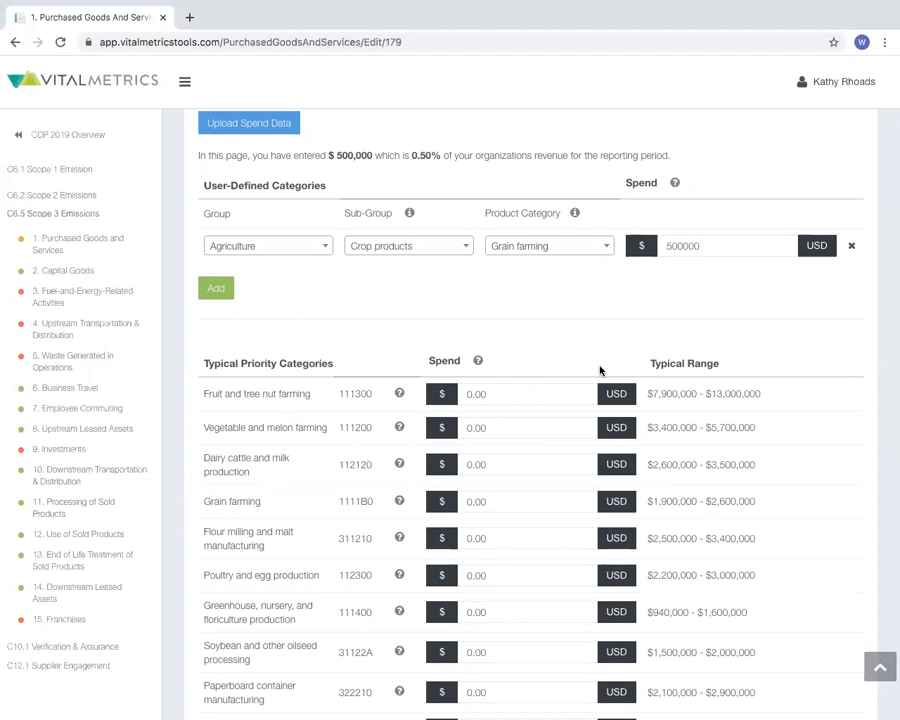
{"action": "scroll", "coordinate": [600, 370], "scroll_direction": "down", "scroll_amount": 1}
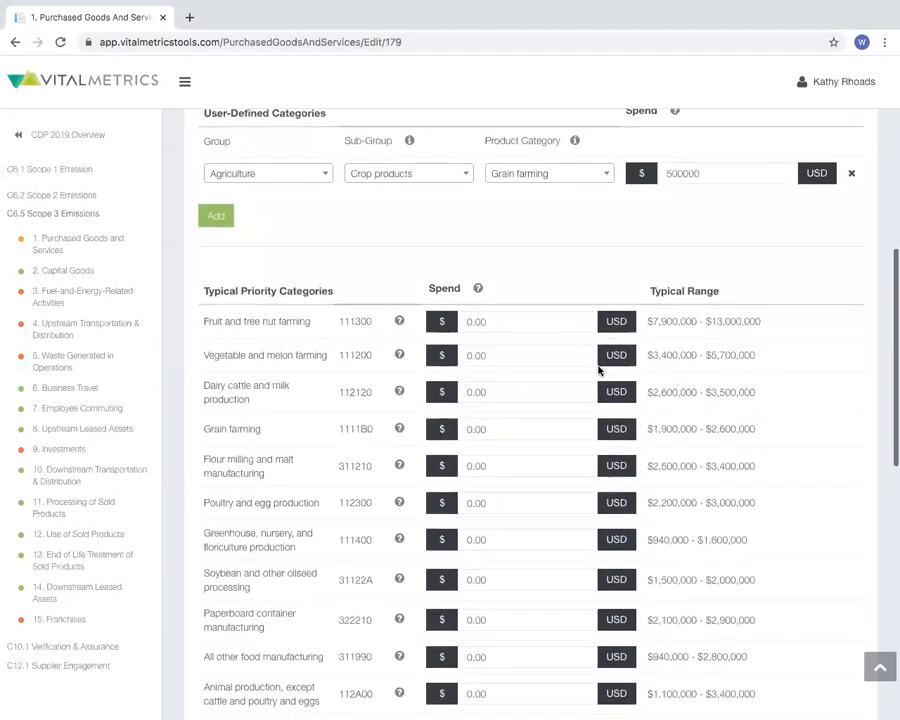
{"action": "left_click", "coordinate": [536, 320]}
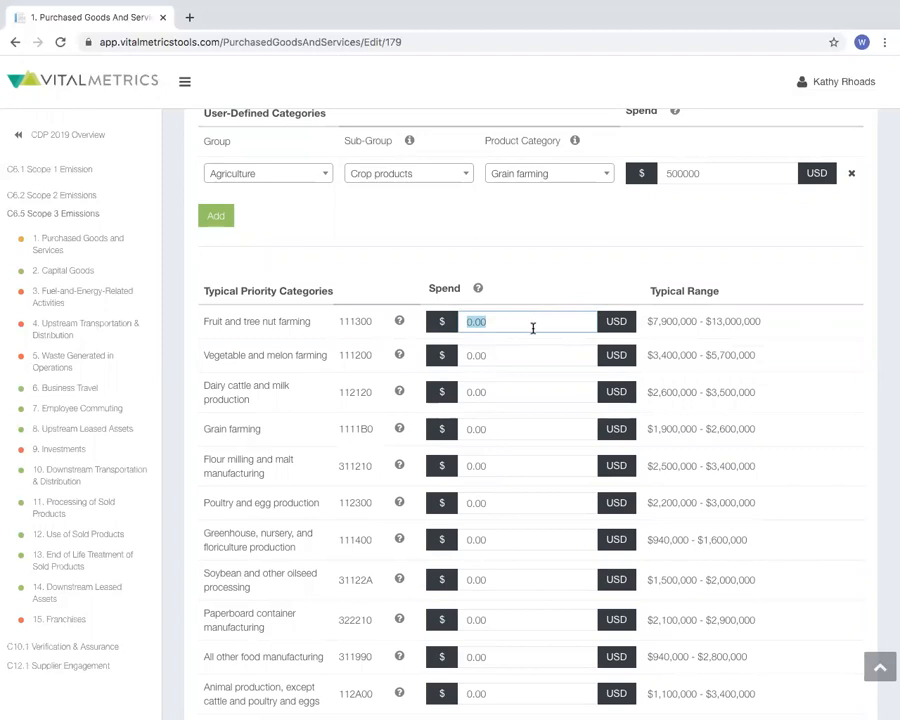
{"action": "type", "text": "7,900,000"}
{"action": "left_click", "coordinate": [615, 271]}
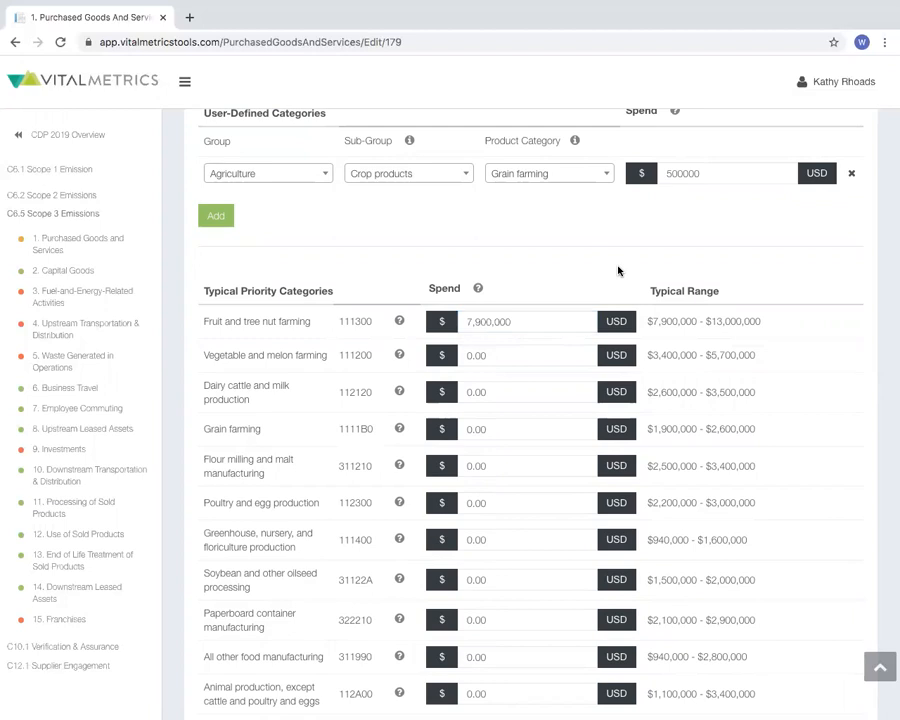
Save the Purchased Goods and Services form
{"action": "scroll", "coordinate": [616, 270], "scroll_direction": "down", "scroll_amount": 1}
{"action": "scroll", "coordinate": [618, 268], "scroll_direction": "down", "scroll_amount": 5}
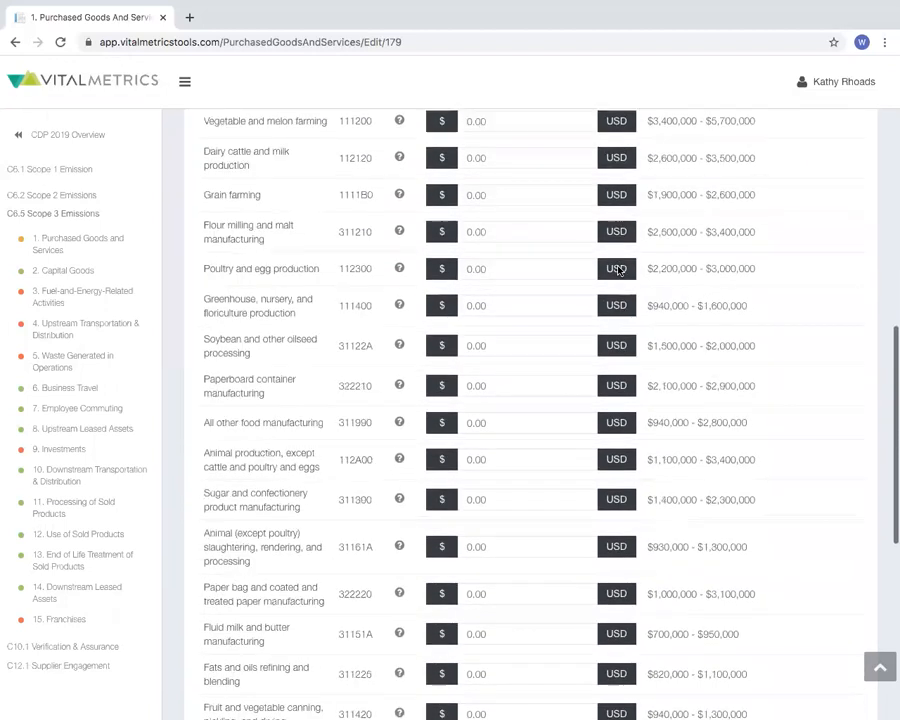
{"action": "scroll", "coordinate": [617, 265], "scroll_direction": "down", "scroll_amount": 4}
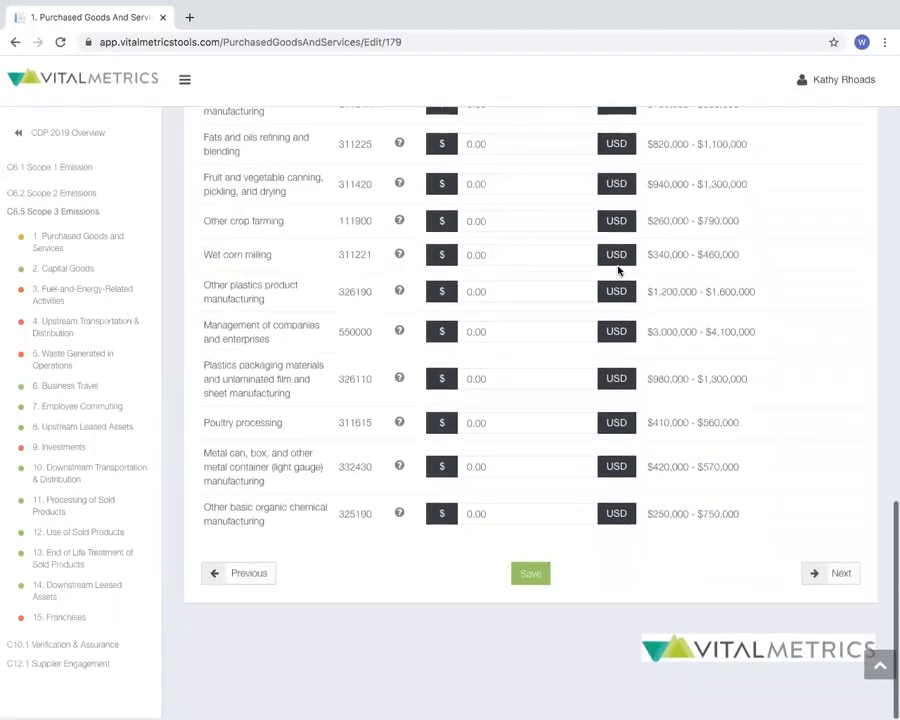
{"action": "left_click", "coordinate": [544, 576]}
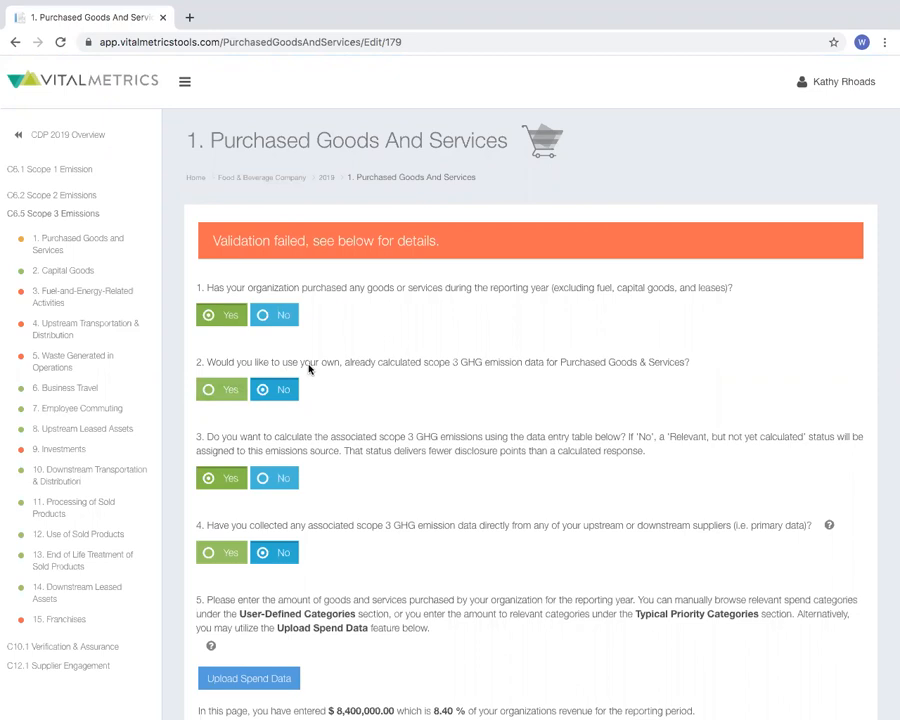
Confirm and accept the amounts in the Validation Report and save the Purchased Goods and Services form again
{"action": "scroll", "coordinate": [309, 369], "scroll_direction": "down", "scroll_amount": 1}
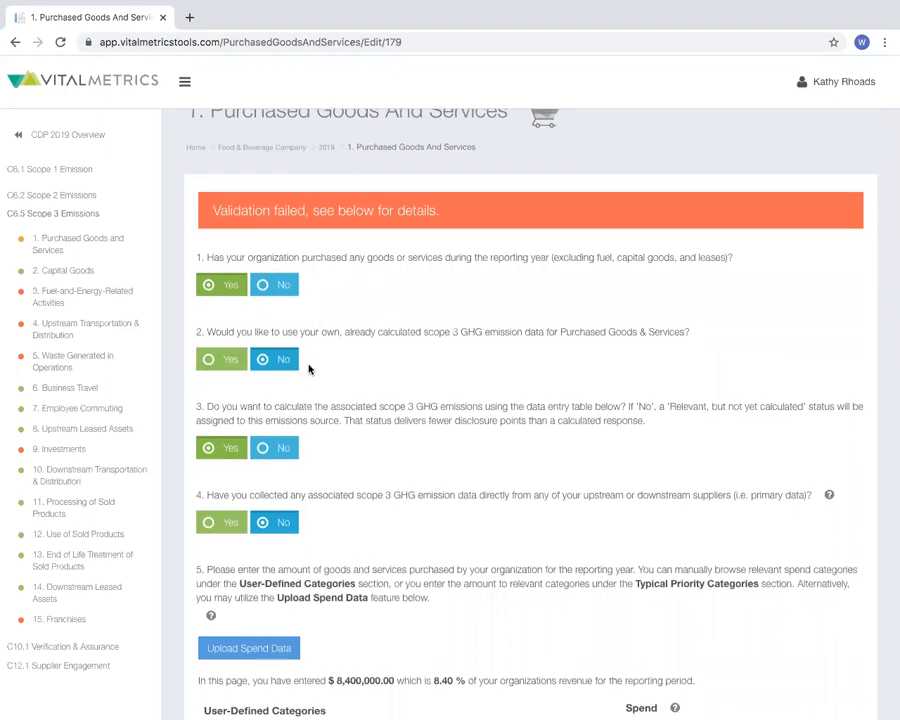
{"action": "scroll", "coordinate": [309, 369], "scroll_direction": "down", "scroll_amount": 5}
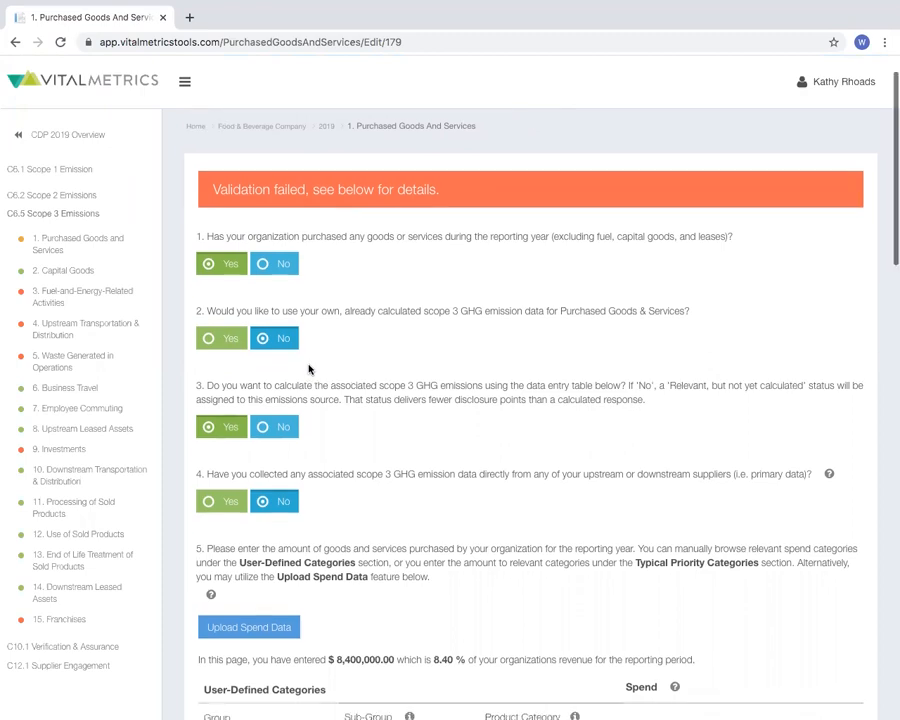
{"action": "scroll", "coordinate": [309, 369], "scroll_direction": "down", "scroll_amount": 4}
{"action": "scroll", "coordinate": [309, 369], "scroll_direction": "up", "scroll_amount": 1}
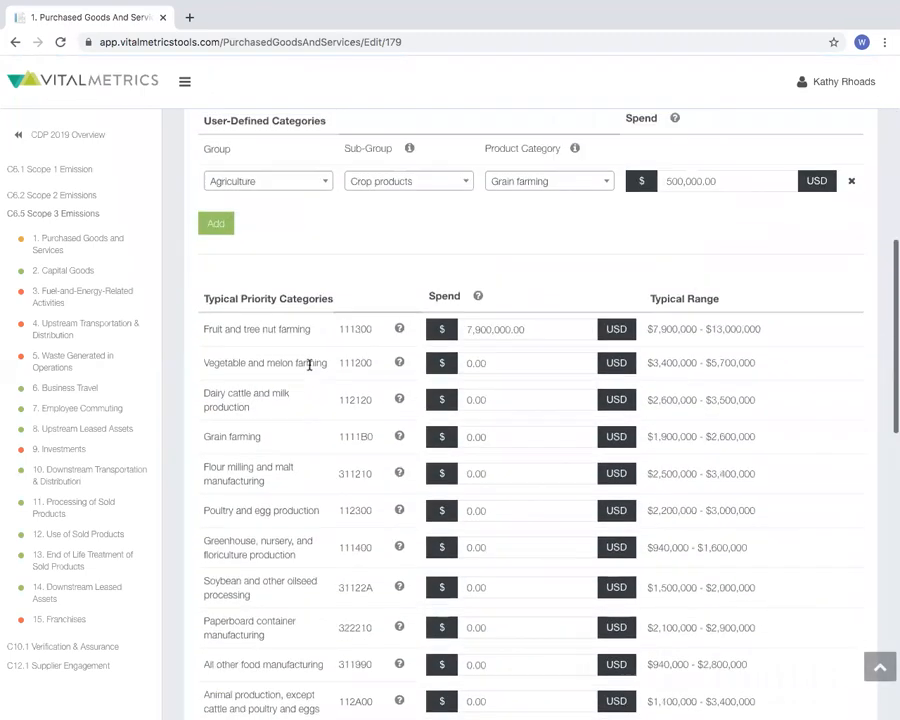
{"action": "scroll", "coordinate": [309, 369], "scroll_direction": "down", "scroll_amount": 1}
{"action": "scroll", "coordinate": [309, 369], "scroll_direction": "down", "scroll_amount": 10}
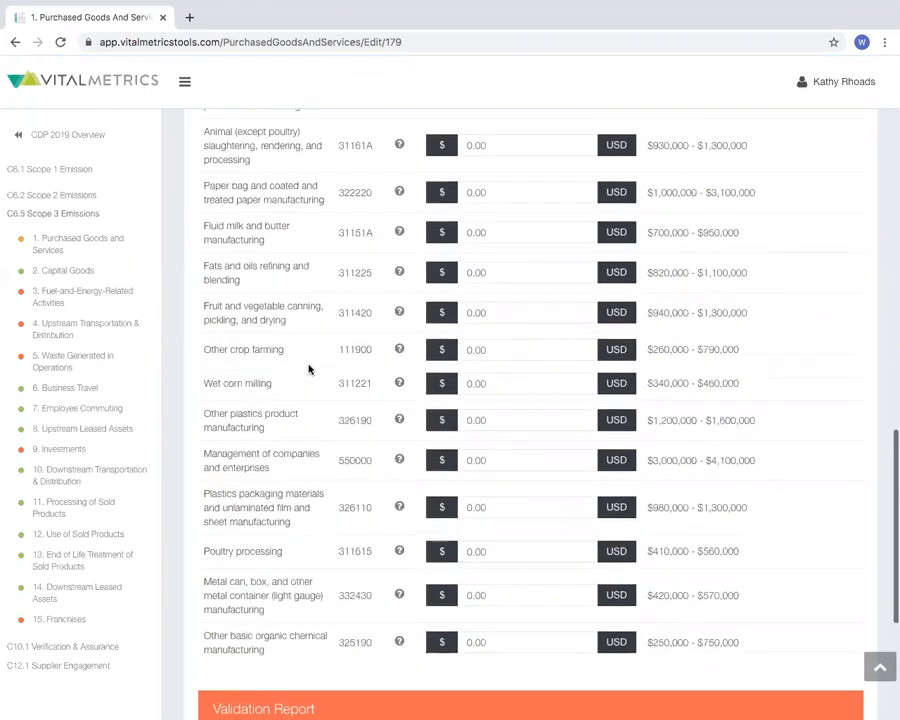
{"action": "scroll", "coordinate": [309, 369], "scroll_direction": "down", "scroll_amount": 1}
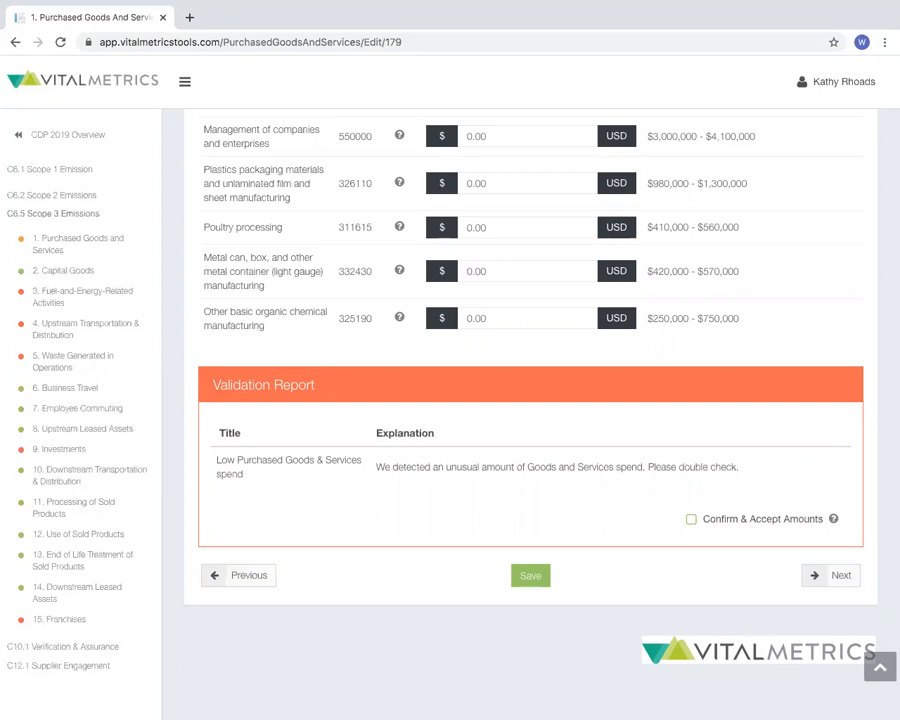
{"action": "left_click", "coordinate": [690, 520]}
{"action": "left_click", "coordinate": [531, 576]}
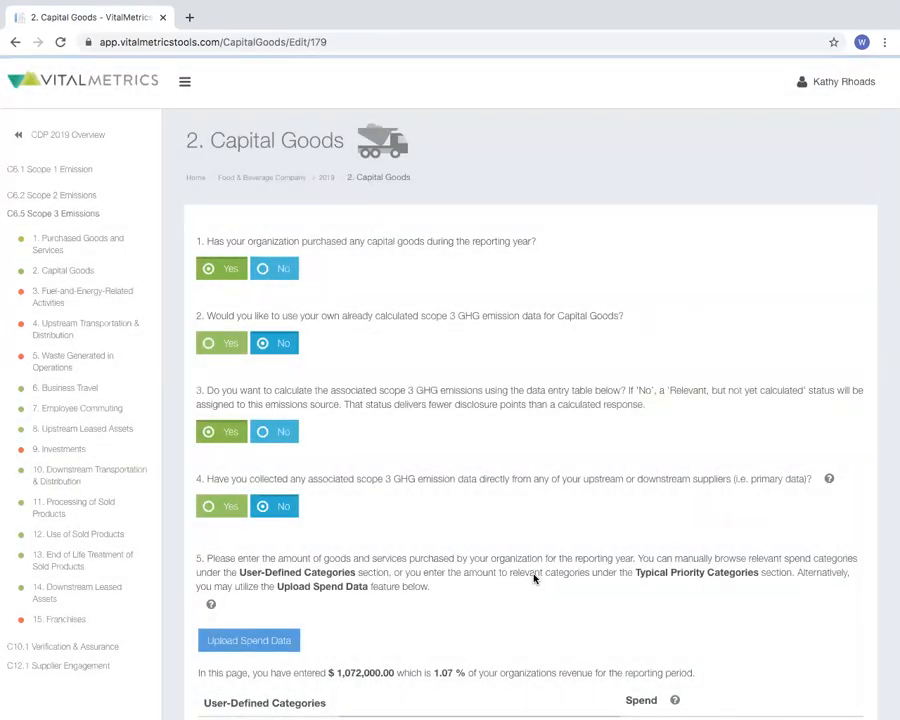
Open the Fuel-and-Energy-Related Activities form and enter an electricity purchase of 2000000 kWh
{"action": "left_click", "coordinate": [70, 295]}
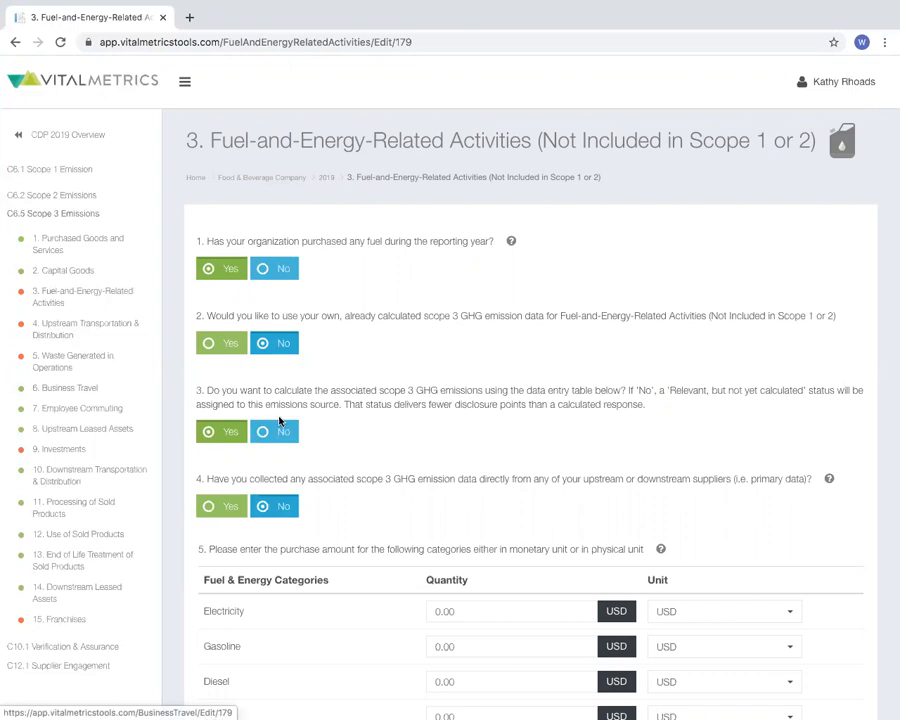
{"action": "scroll", "coordinate": [324, 465], "scroll_direction": "down", "scroll_amount": 1}
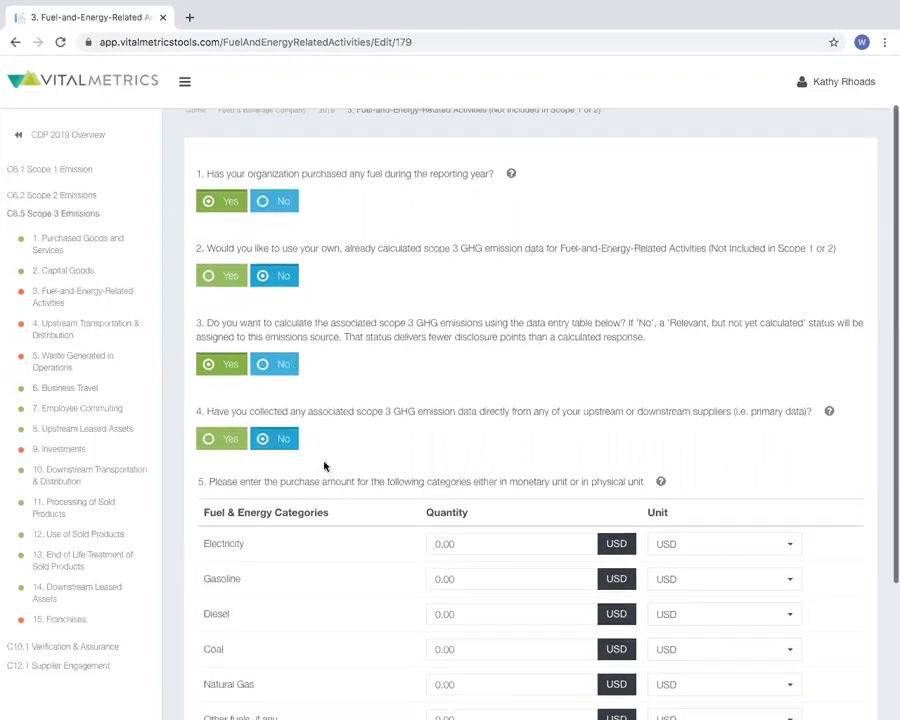
{"action": "scroll", "coordinate": [324, 465], "scroll_direction": "down", "scroll_amount": 1}
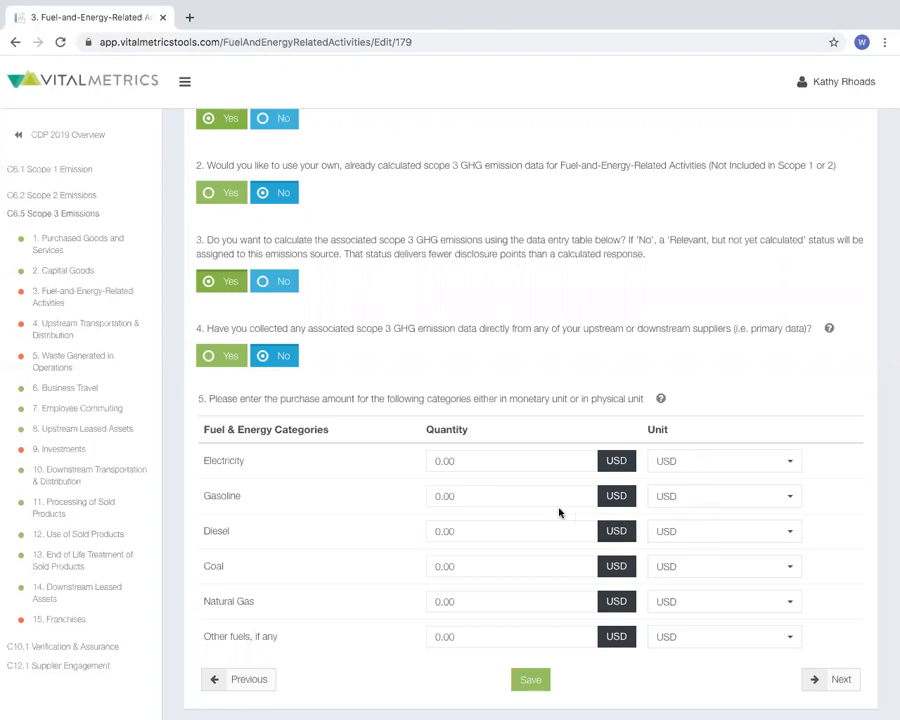
{"action": "left_click", "coordinate": [468, 460]}
{"action": "type", "text": "20"}
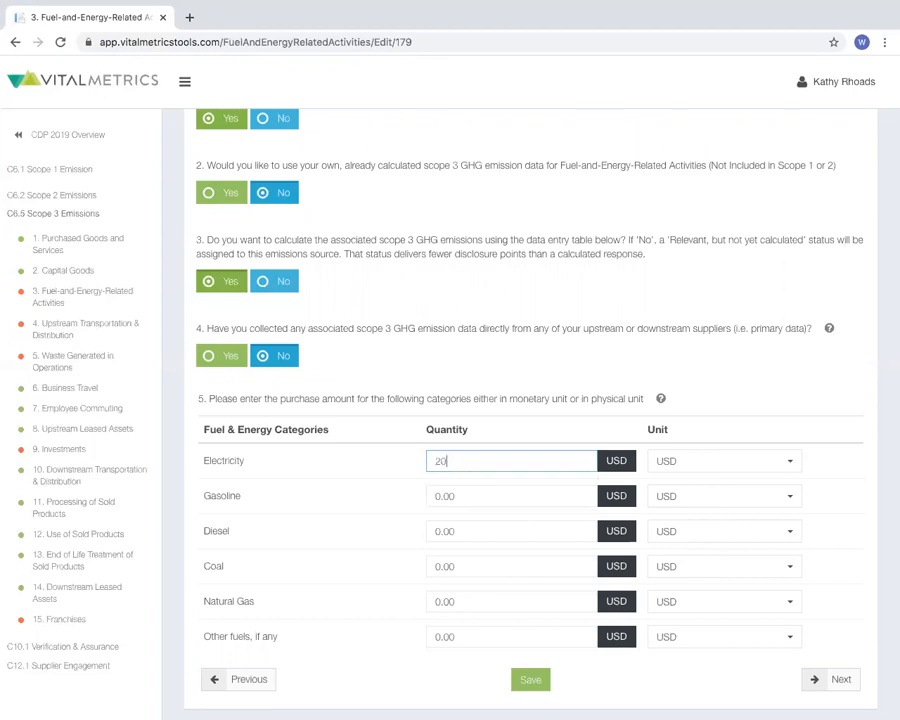
{"action": "type", "text": "00000"}
{"action": "left_click", "coordinate": [662, 462]}
{"action": "left_click", "coordinate": [665, 506]}
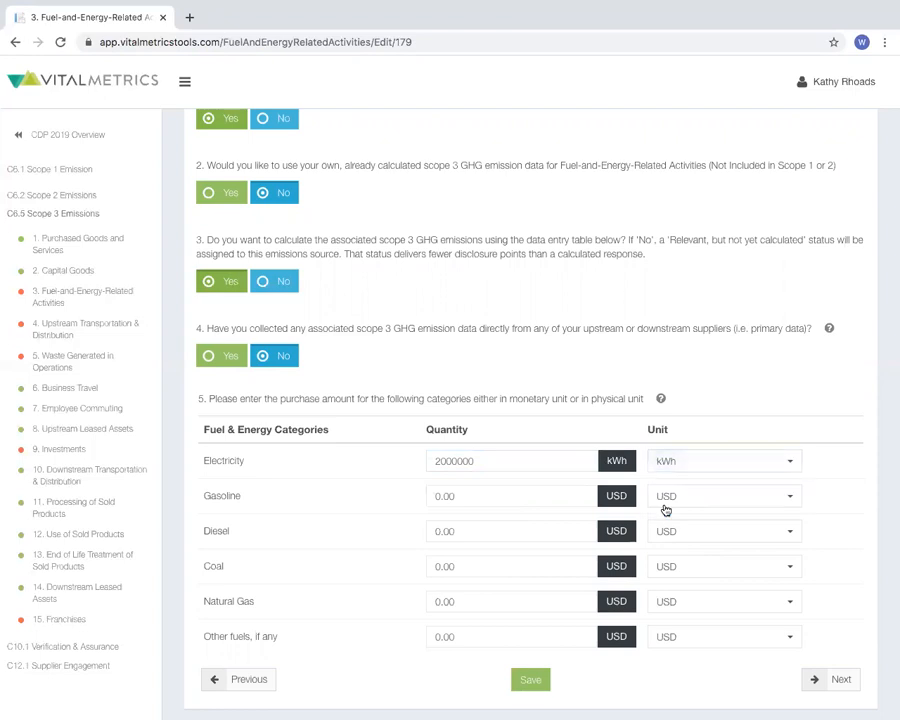
Enter a gasoline purchase of 1500 US gallons and save the Fuel-and-Energy-Related Activities form
{"action": "left_click", "coordinate": [668, 500]}
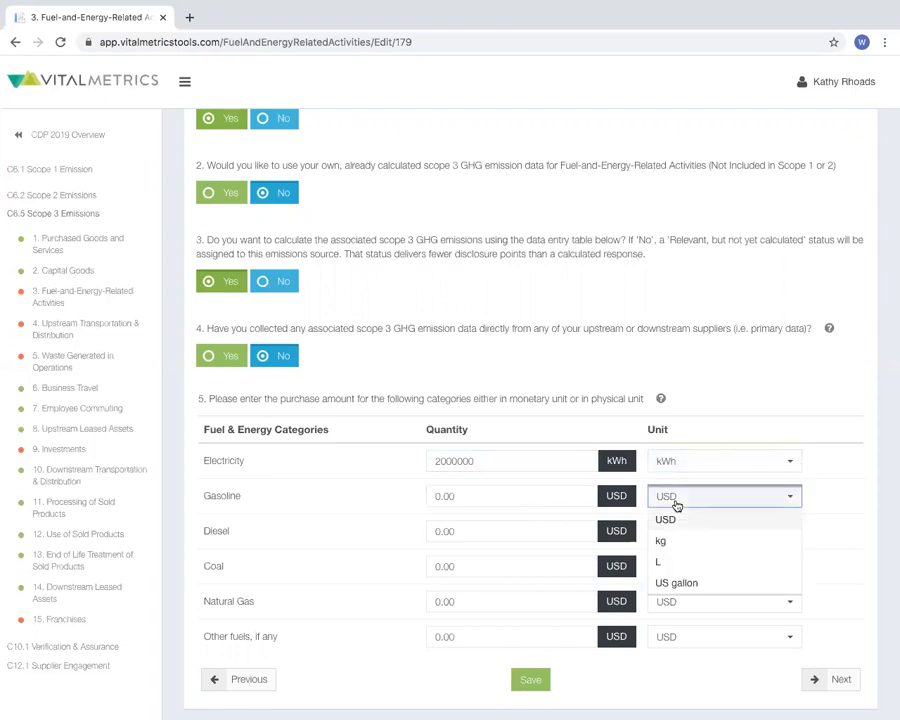
{"action": "left_click", "coordinate": [676, 505]}
{"action": "left_click", "coordinate": [556, 496]}
{"action": "type", "text": "0."}
{"action": "key", "text": "BackSpace"}
{"action": "key", "text": "BackSpace"}
{"action": "type", "text": "1500"}
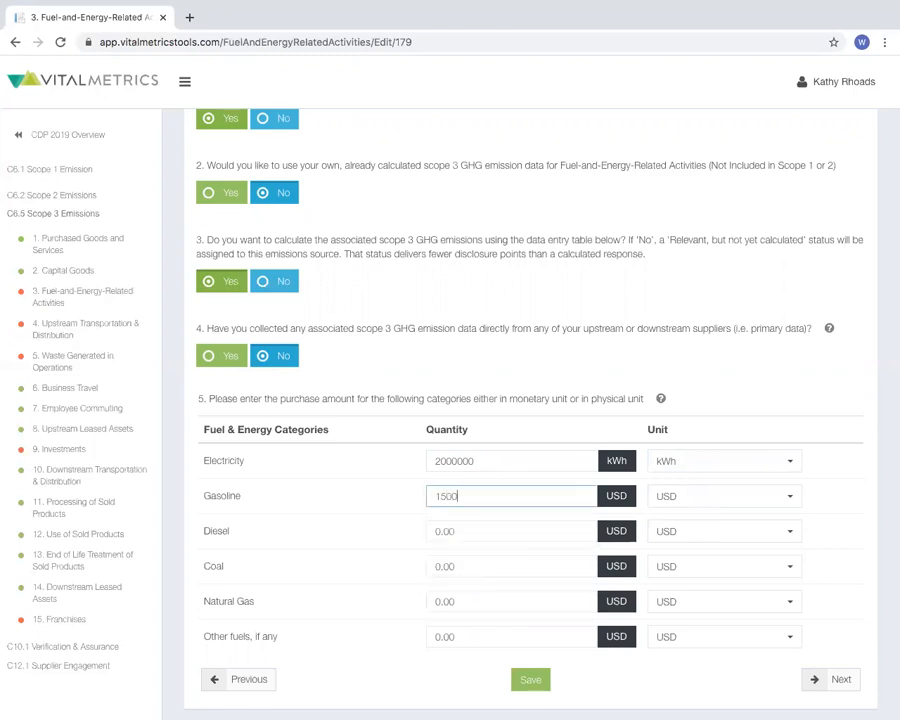
{"action": "left_click", "coordinate": [701, 496]}
{"action": "left_click", "coordinate": [698, 581]}
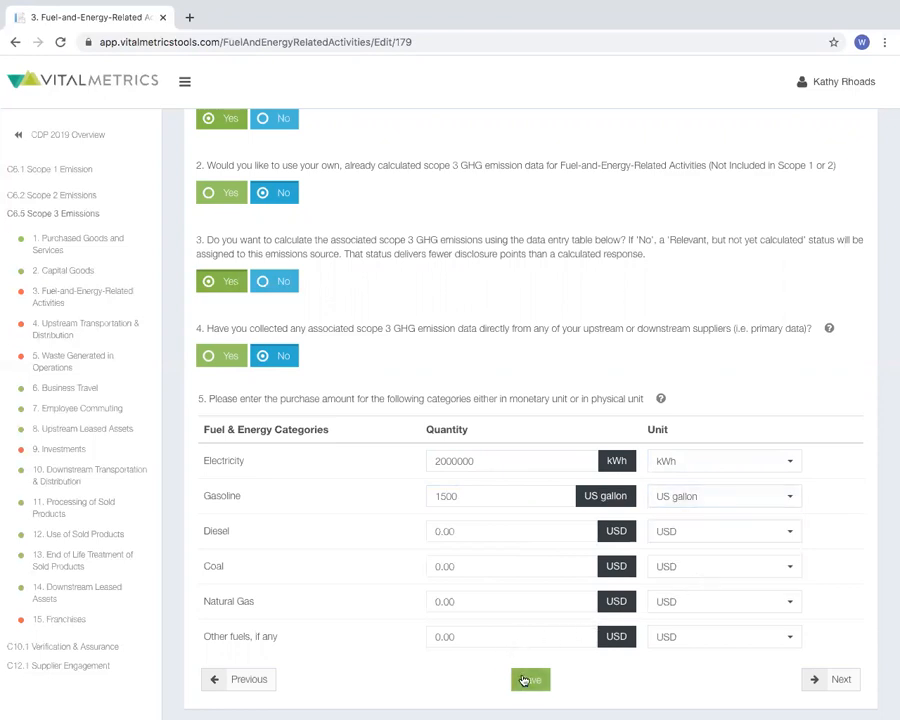
{"action": "left_click", "coordinate": [523, 680]}
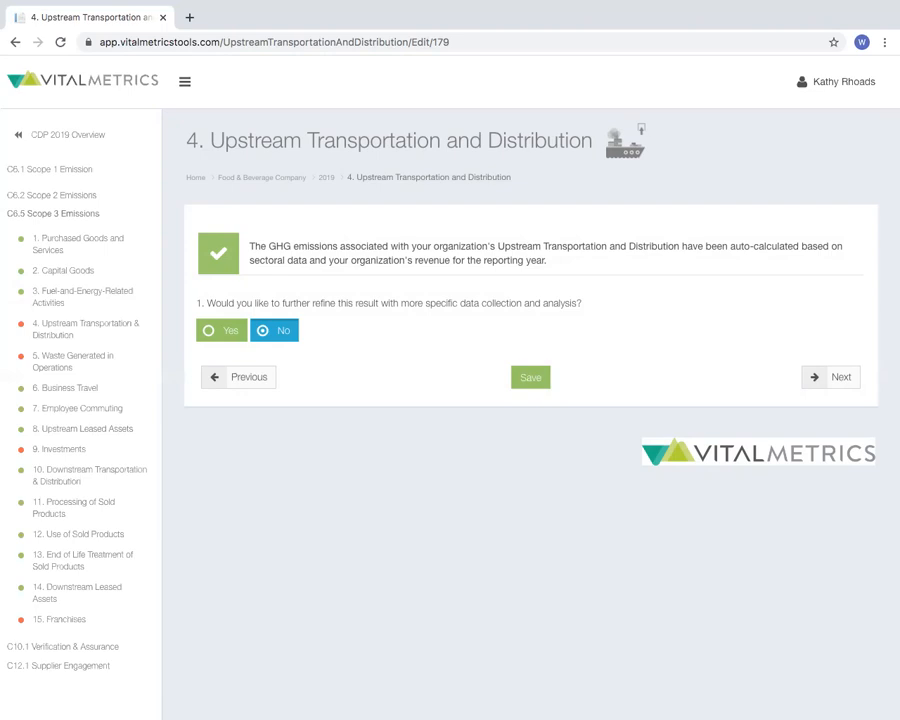
Check the refinement option for Upstream Transportation and Distribution, answer No to keep the auto-calculated result, and save the form
{"action": "left_click", "coordinate": [219, 331]}
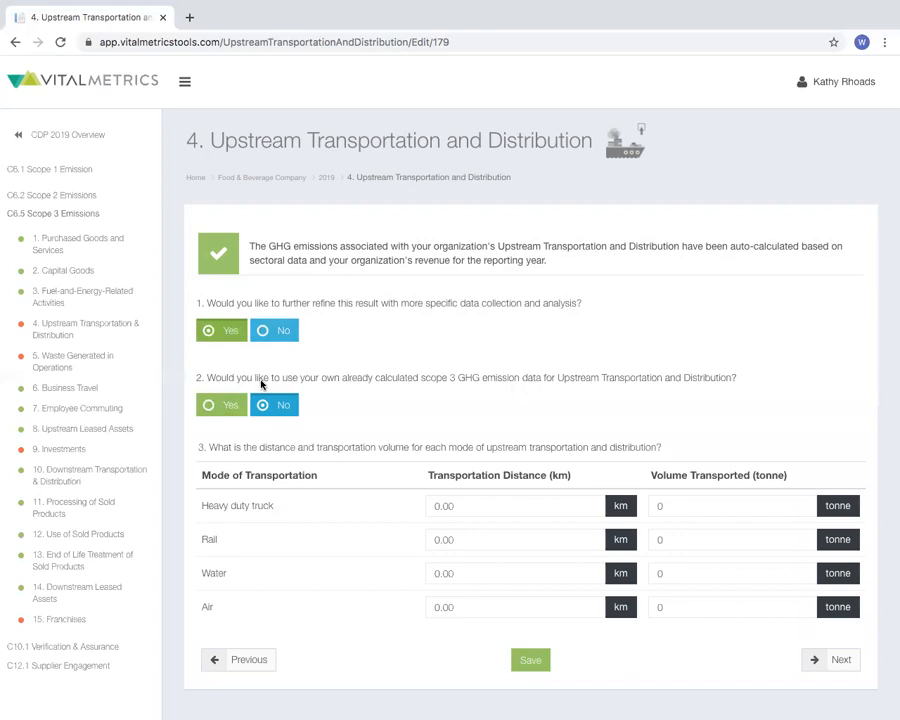
{"action": "left_click", "coordinate": [275, 333]}
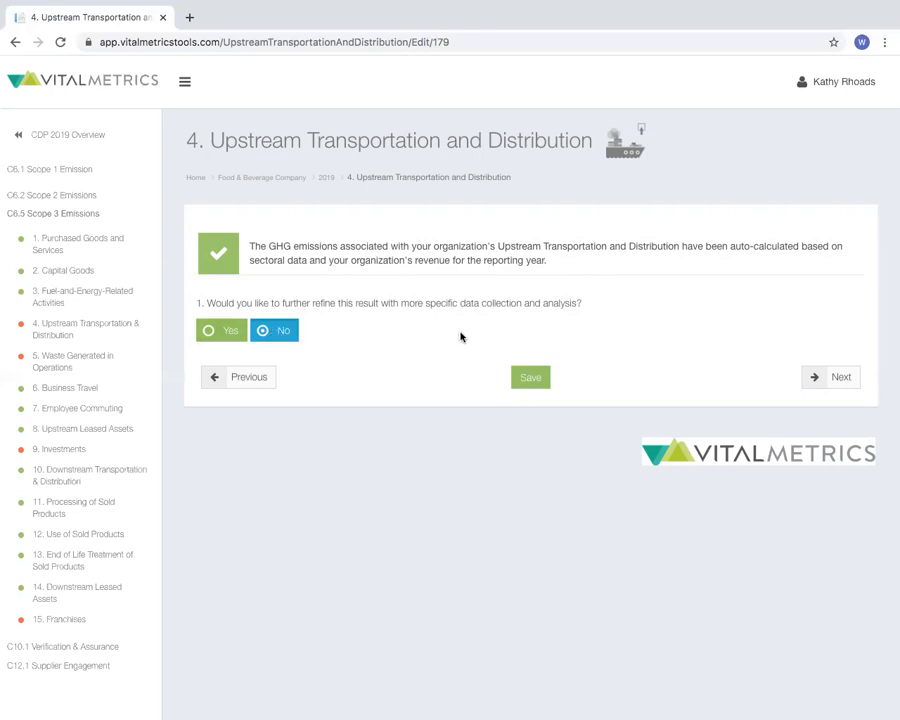
{"action": "left_click", "coordinate": [518, 378]}
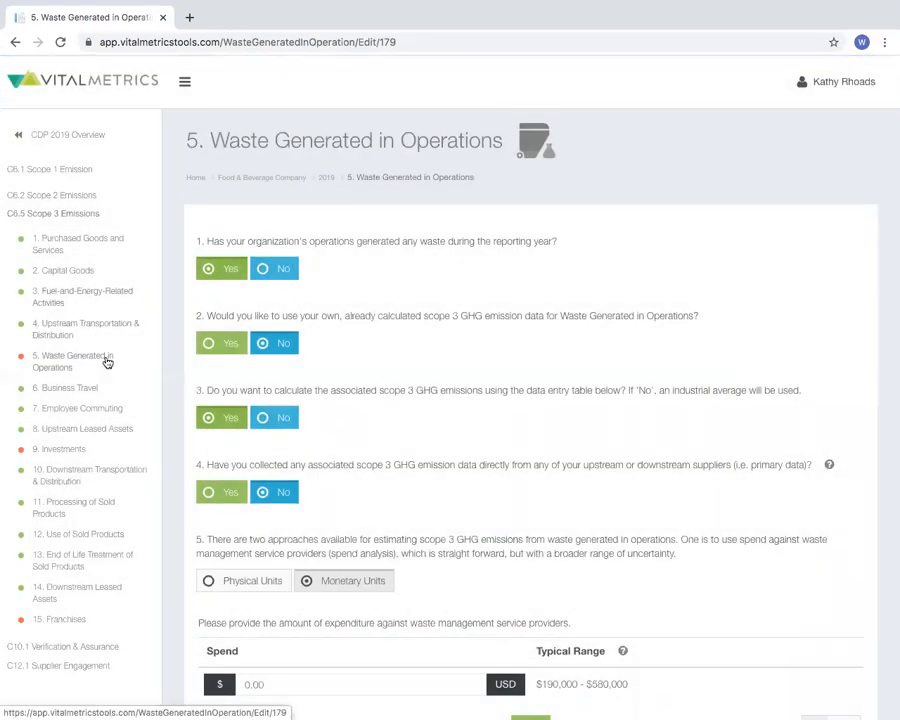
In the Investments form, answer No to investments exceeding 5% of annual revenue and save it
{"action": "left_click", "coordinate": [75, 453]}
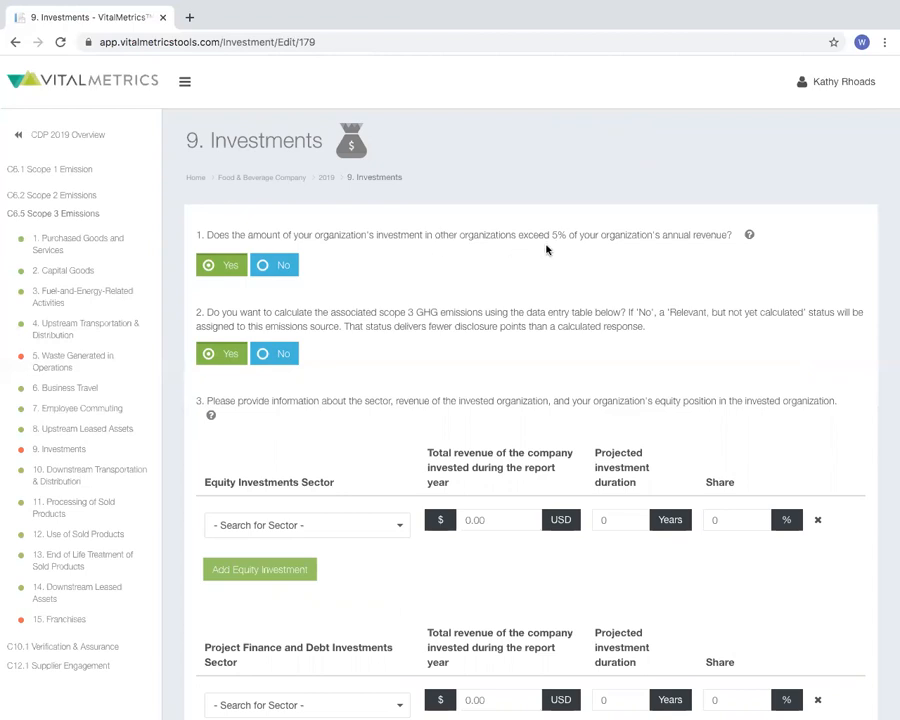
{"action": "left_click", "coordinate": [278, 264]}
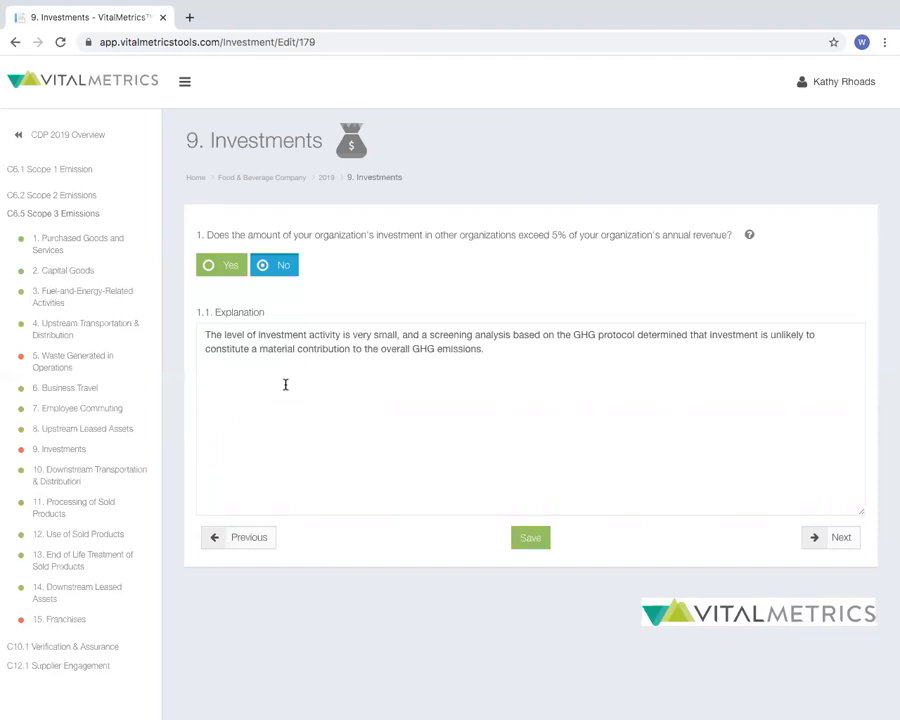
{"action": "left_click", "coordinate": [530, 538]}
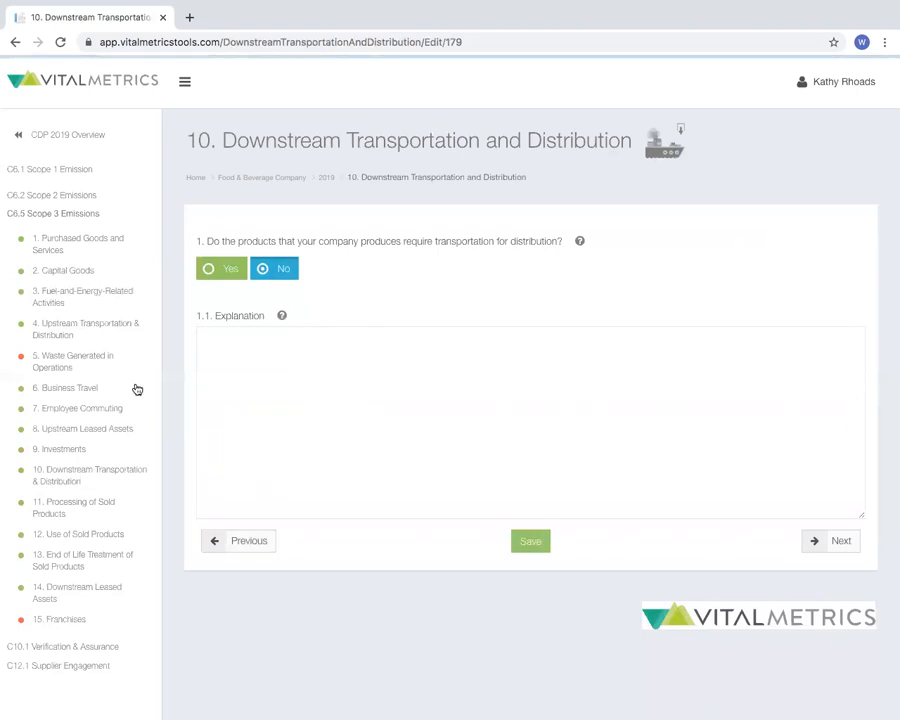
Open the Waste Generated in Operations form and check what its supplier primary data option asks for, leaving the answer at No
{"action": "left_click", "coordinate": [97, 360]}
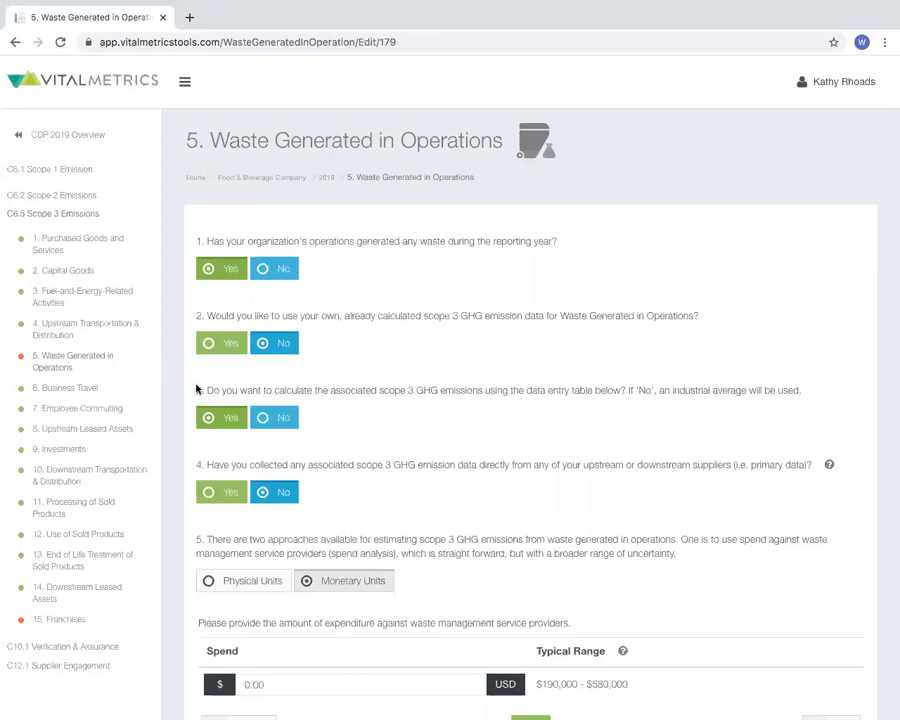
{"action": "scroll", "coordinate": [207, 410], "scroll_direction": "down", "scroll_amount": 1}
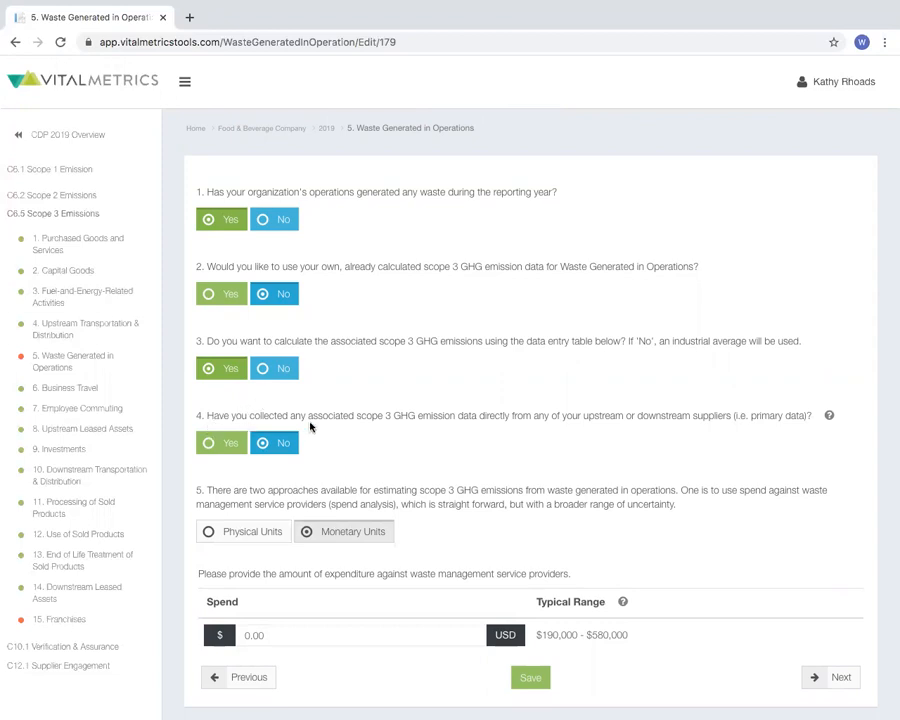
{"action": "left_click", "coordinate": [223, 443]}
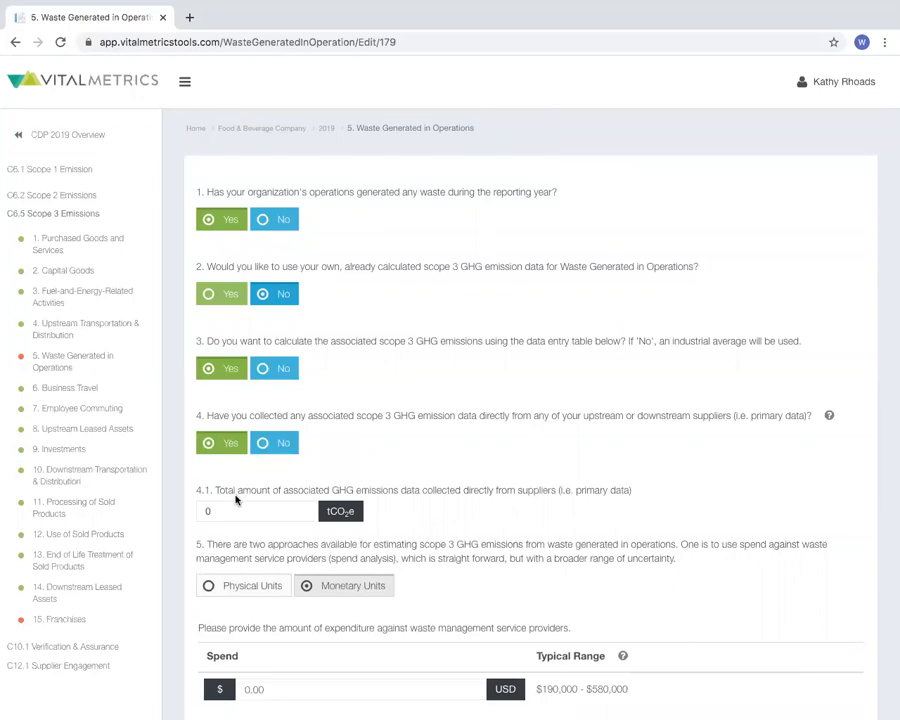
{"action": "left_click", "coordinate": [279, 445]}
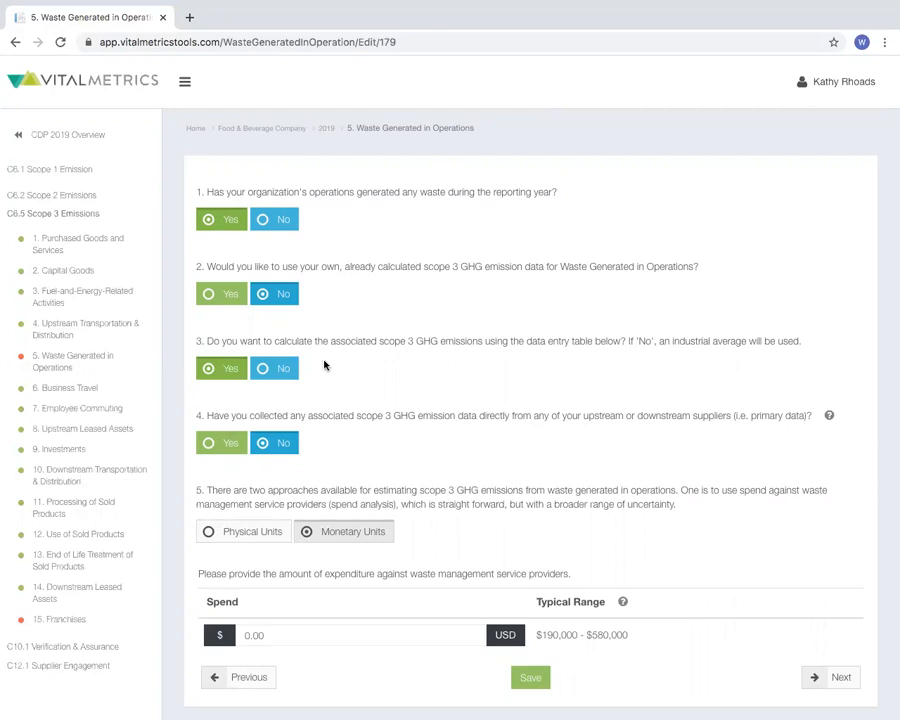
Choose to use already calculated waste emissions data, enter 15000 tCO2e, and save the Waste Generated in Operations form
{"action": "left_click", "coordinate": [223, 296]}
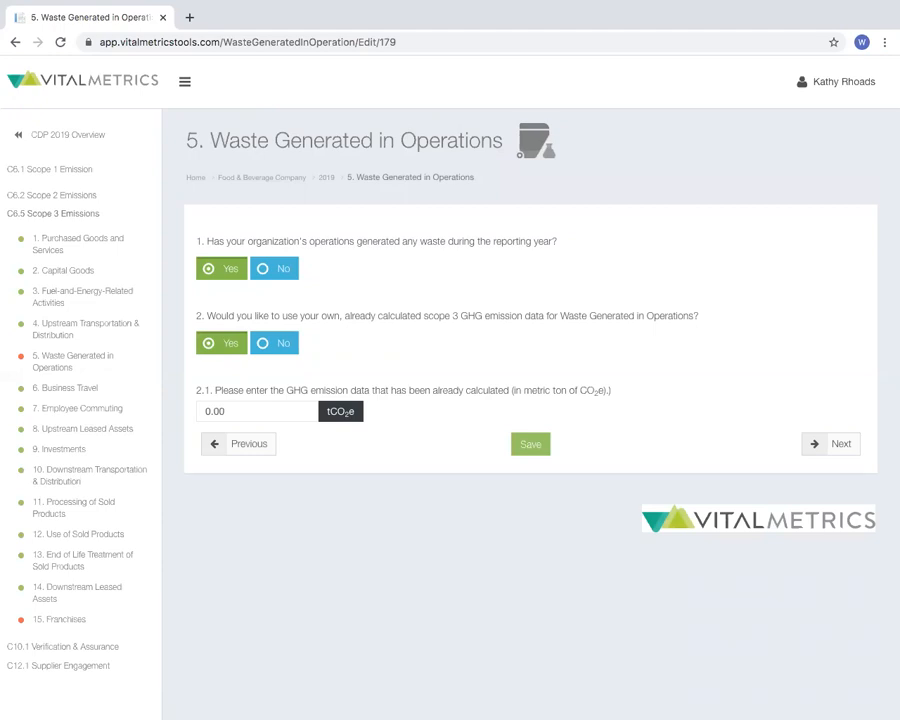
{"action": "left_click", "coordinate": [247, 409]}
{"action": "type", "text": "150"}
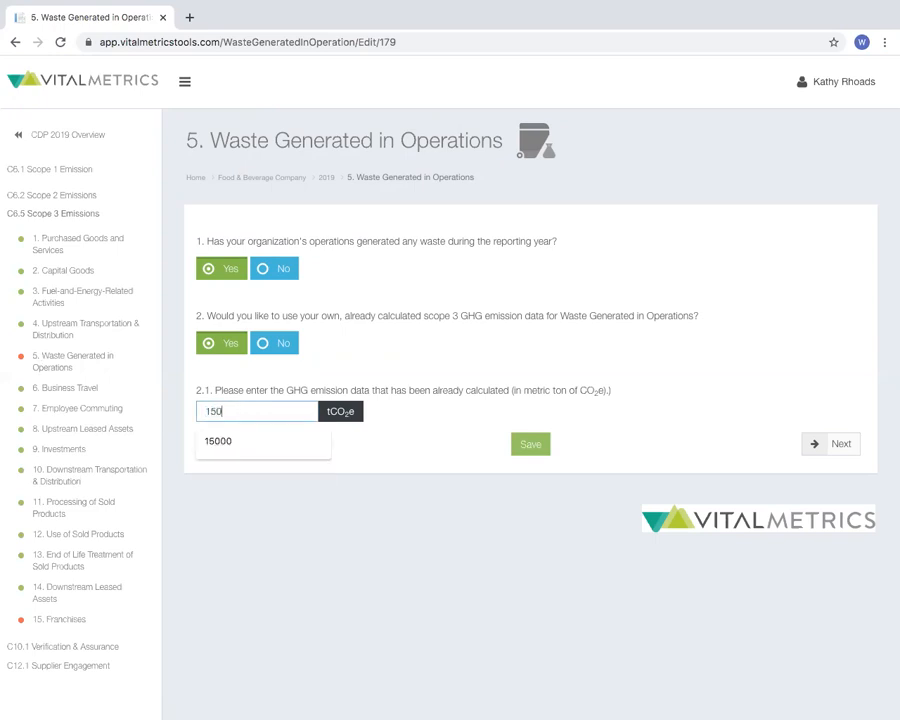
{"action": "type", "text": "00"}
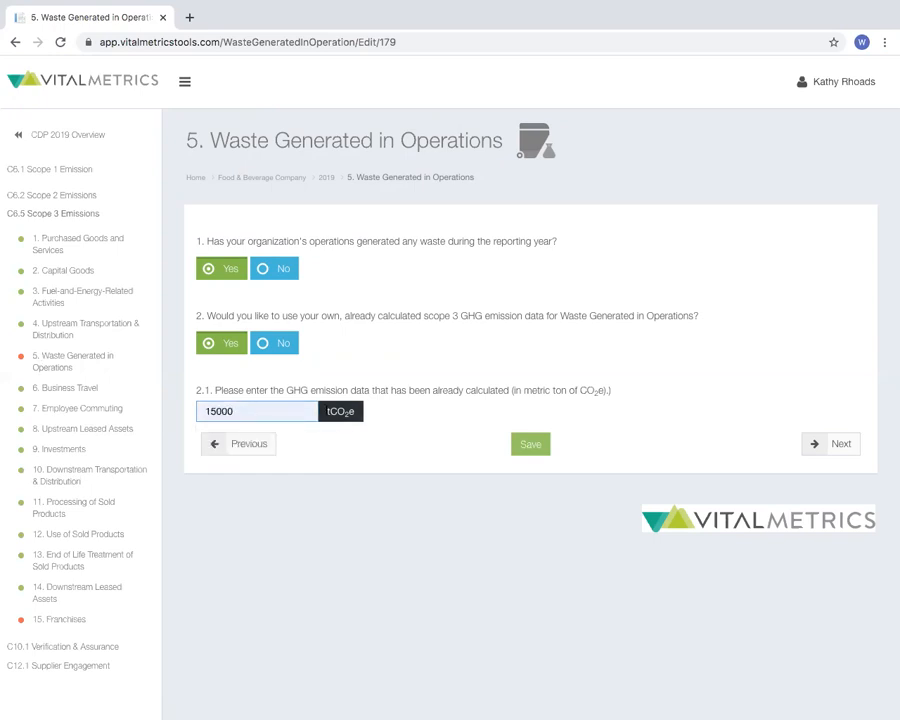
{"action": "left_click", "coordinate": [390, 413]}
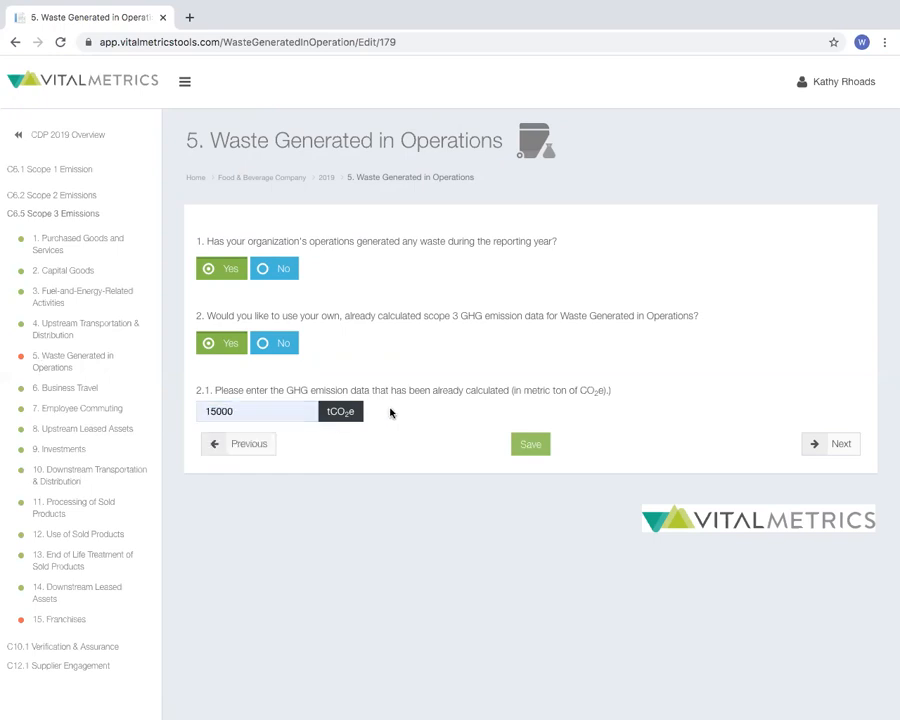
{"action": "left_click", "coordinate": [519, 446]}
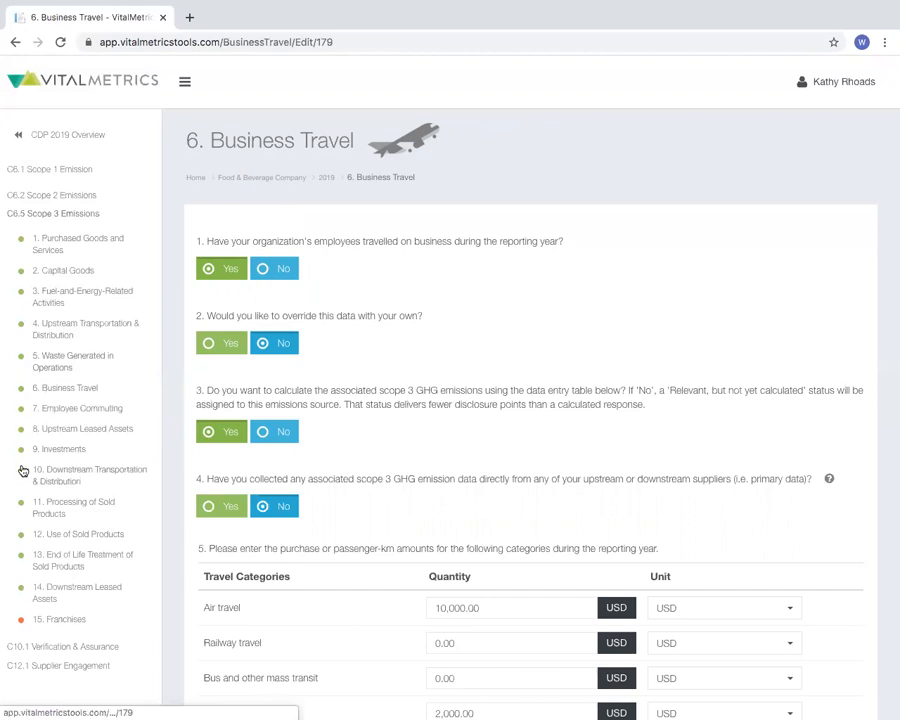
Open the Scope 1 Stationary Source Fuel Combustion form and add a source row with the description 1
{"action": "left_click", "coordinate": [41, 178]}
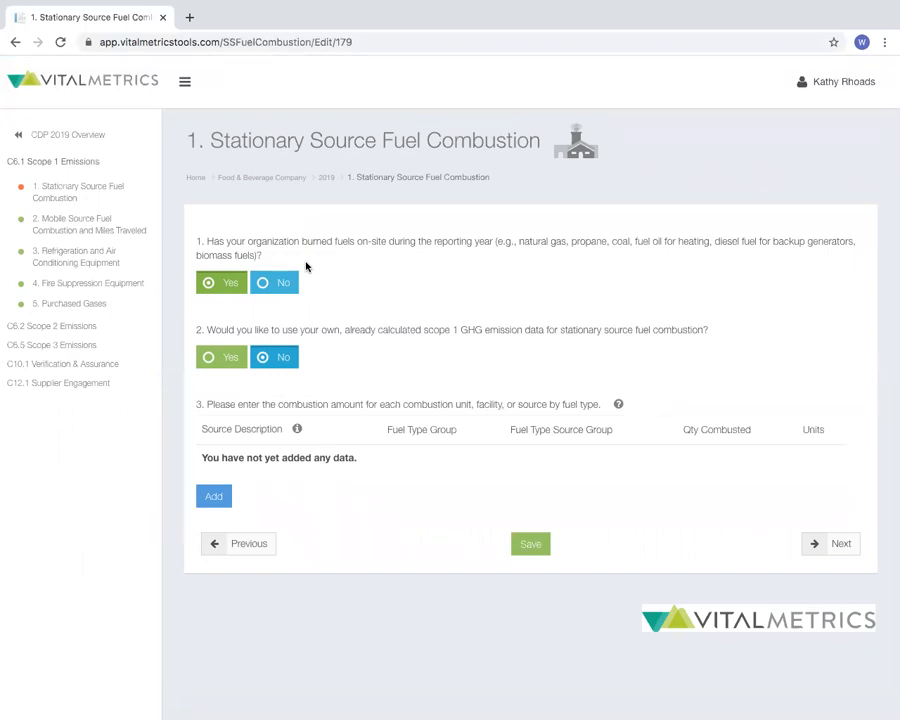
{"action": "left_click", "coordinate": [204, 494]}
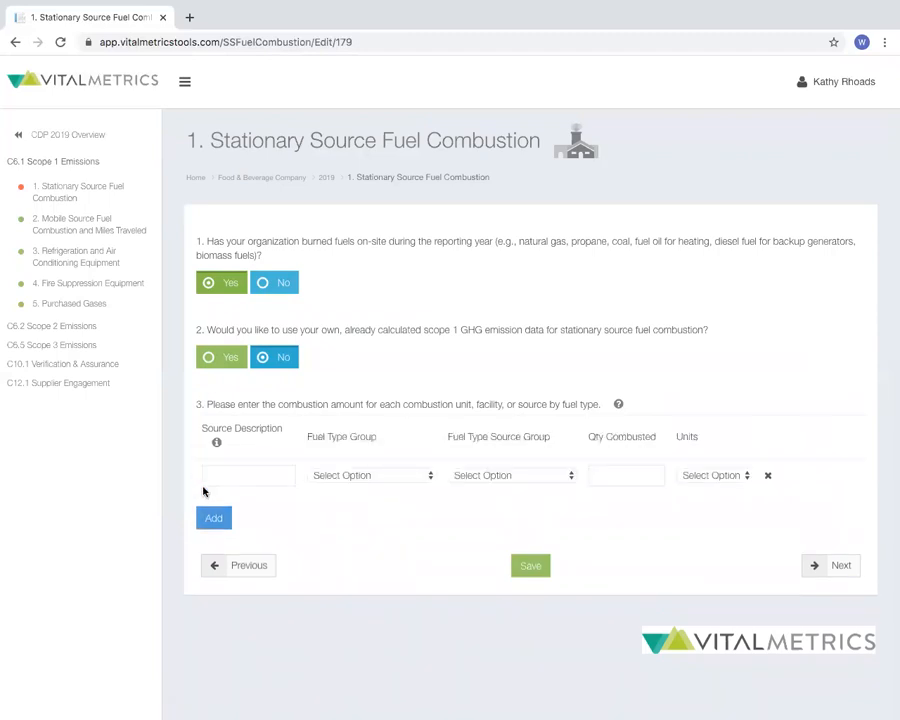
{"action": "left_click", "coordinate": [225, 477]}
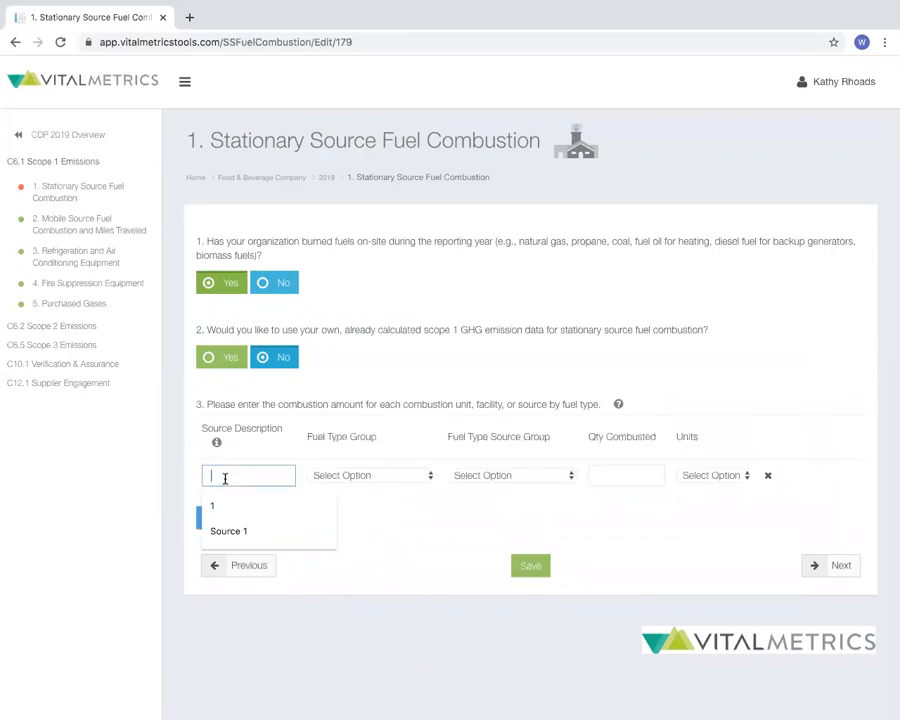
{"action": "type", "text": "1"}
{"action": "key", "text": "Tab"}
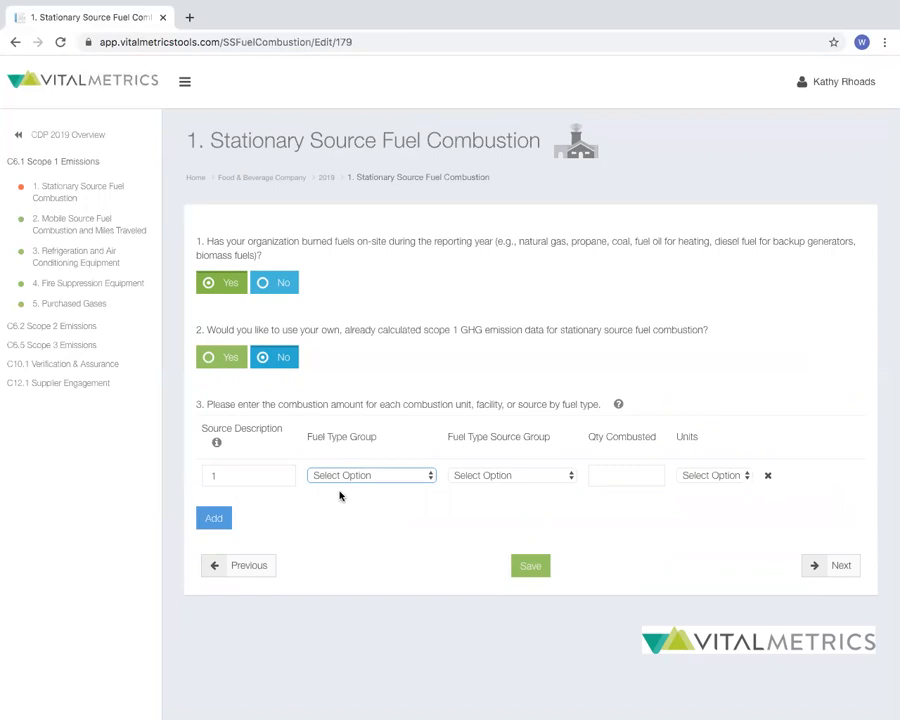
Set the source row's fuel type group to Petroleum Products and browse the fuels offered as its source group
{"action": "left_click", "coordinate": [366, 477]}
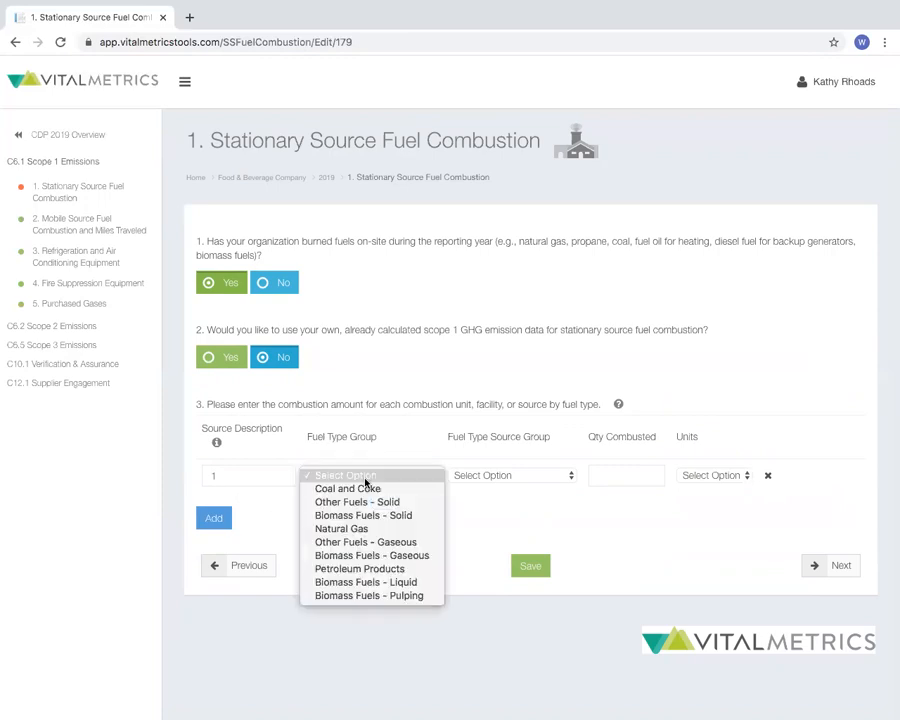
{"action": "left_click", "coordinate": [375, 569]}
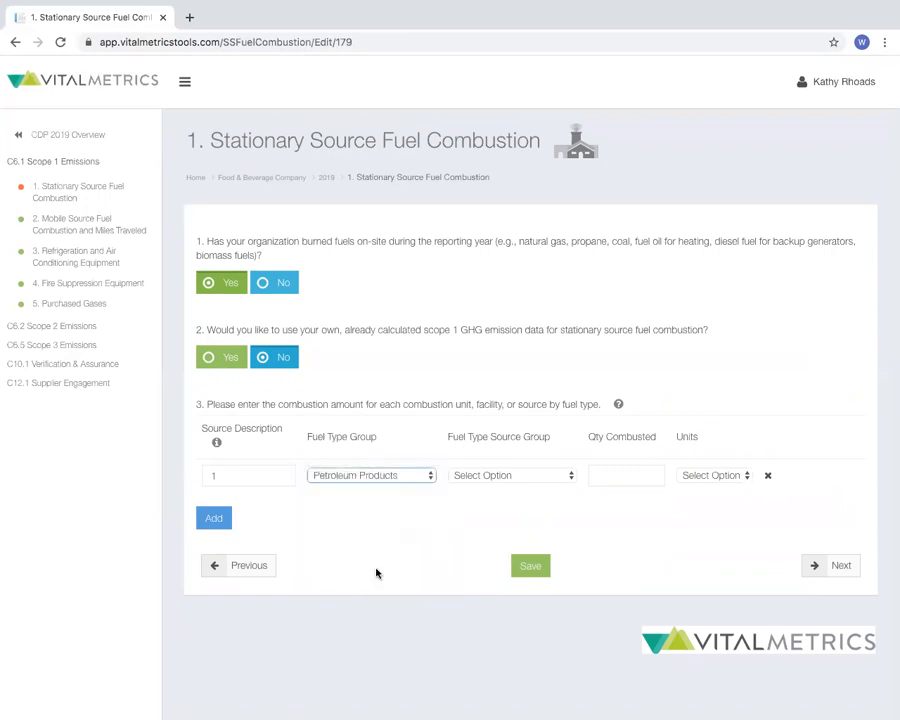
{"action": "left_click", "coordinate": [404, 476]}
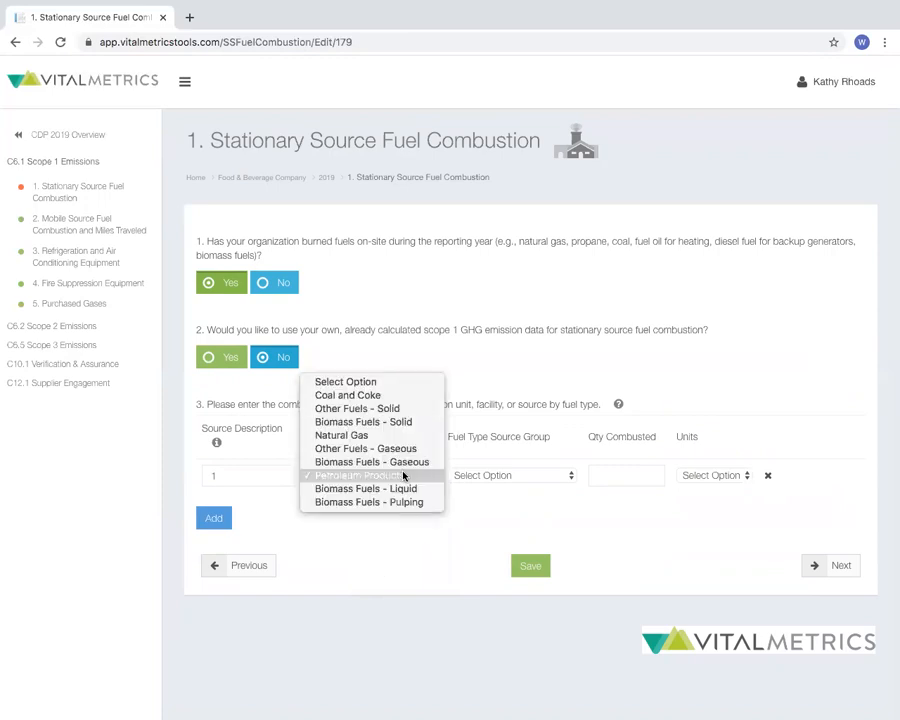
{"action": "left_click", "coordinate": [404, 476]}
{"action": "left_click", "coordinate": [462, 476]}
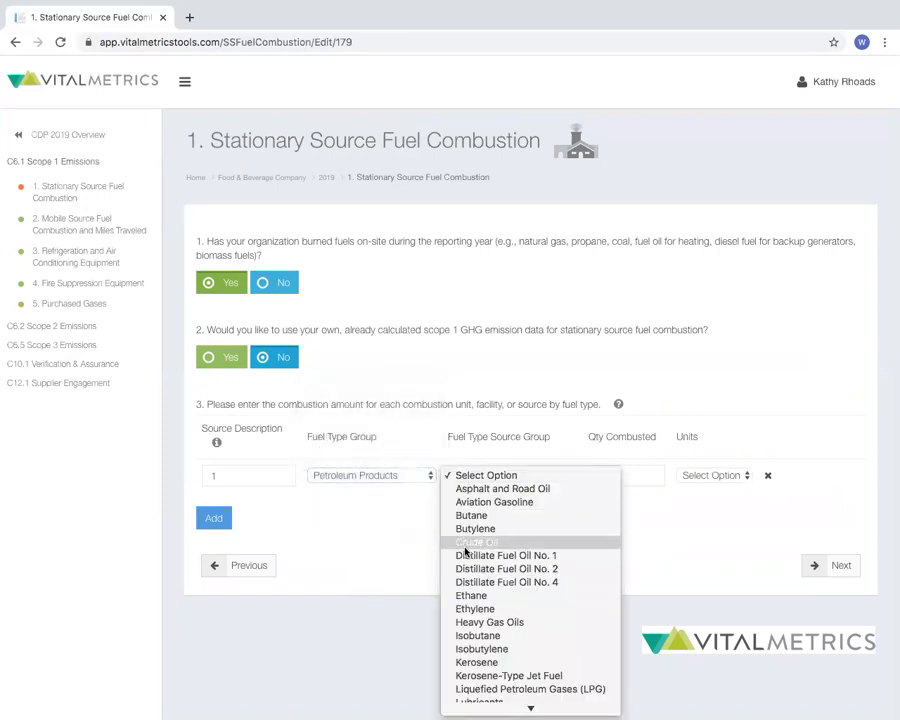
{"action": "scroll", "coordinate": [465, 551], "scroll_direction": "down", "scroll_amount": 5}
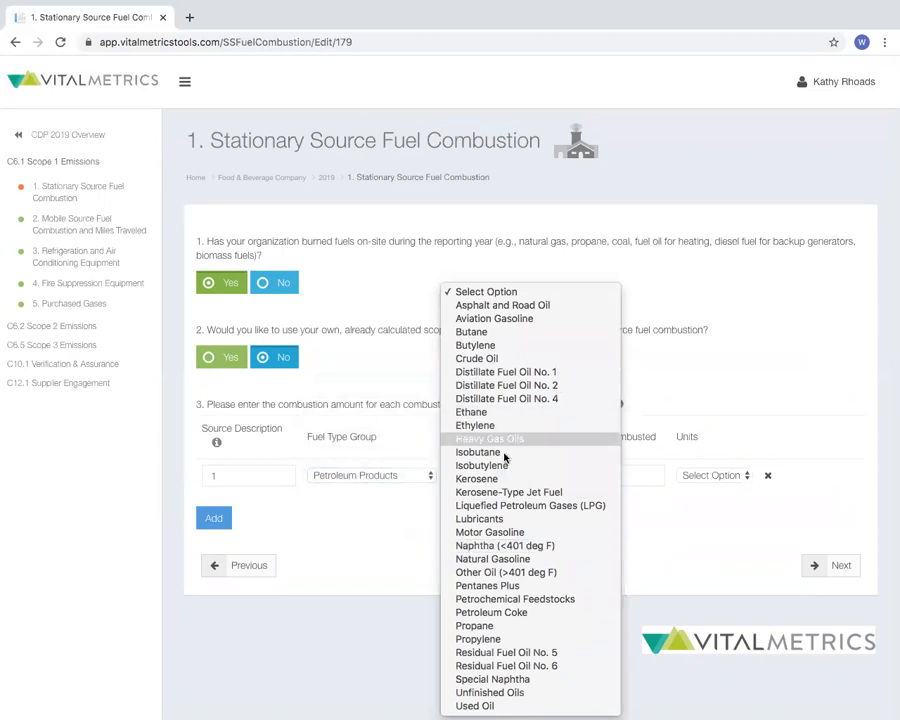
{"action": "left_click", "coordinate": [409, 548]}
Change the source row's fuel type group to Biomass Fuels - Gaseous and its fuel type source group to Landfill Gas
{"action": "left_click", "coordinate": [425, 479]}
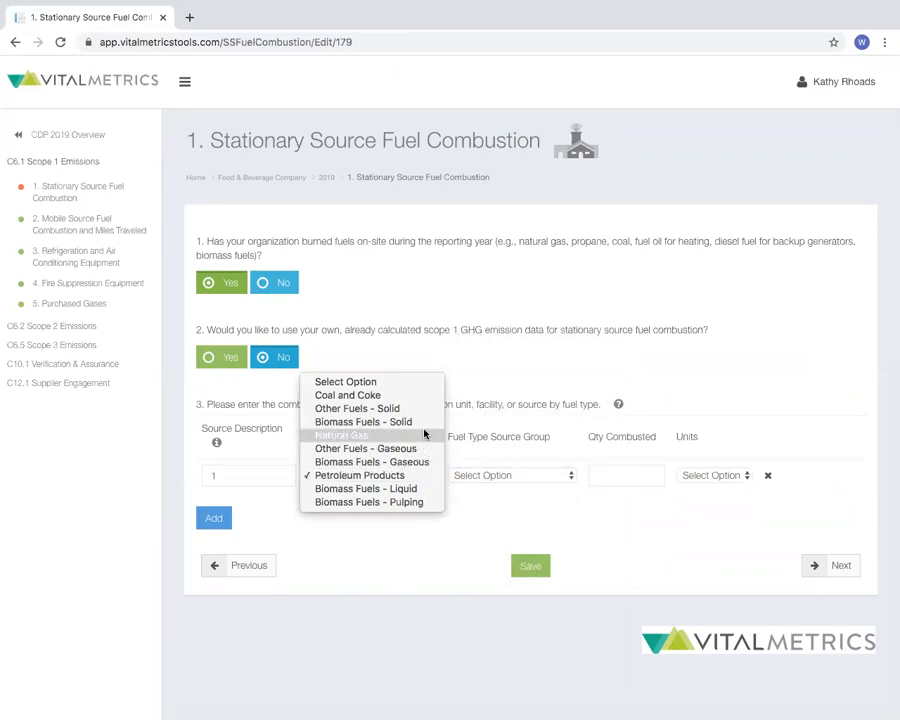
{"action": "left_click", "coordinate": [418, 464]}
{"action": "left_click", "coordinate": [480, 476]}
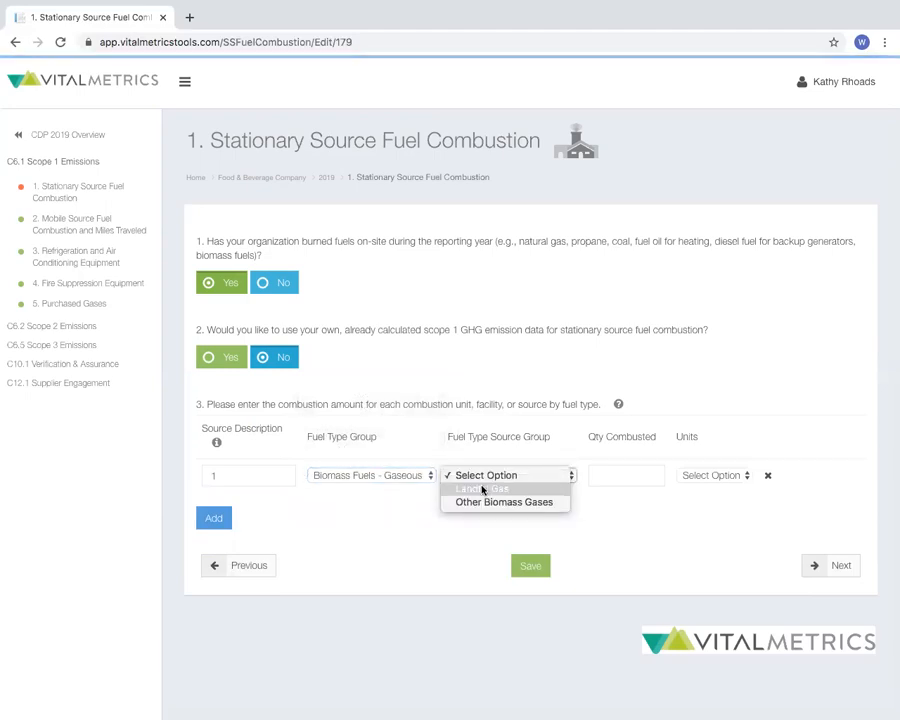
{"action": "left_click", "coordinate": [482, 488]}
Enter a combusted quantity of 100 mmBTU for the landfill gas source and save the Stationary Source Fuel Combustion form
{"action": "left_click", "coordinate": [703, 480]}
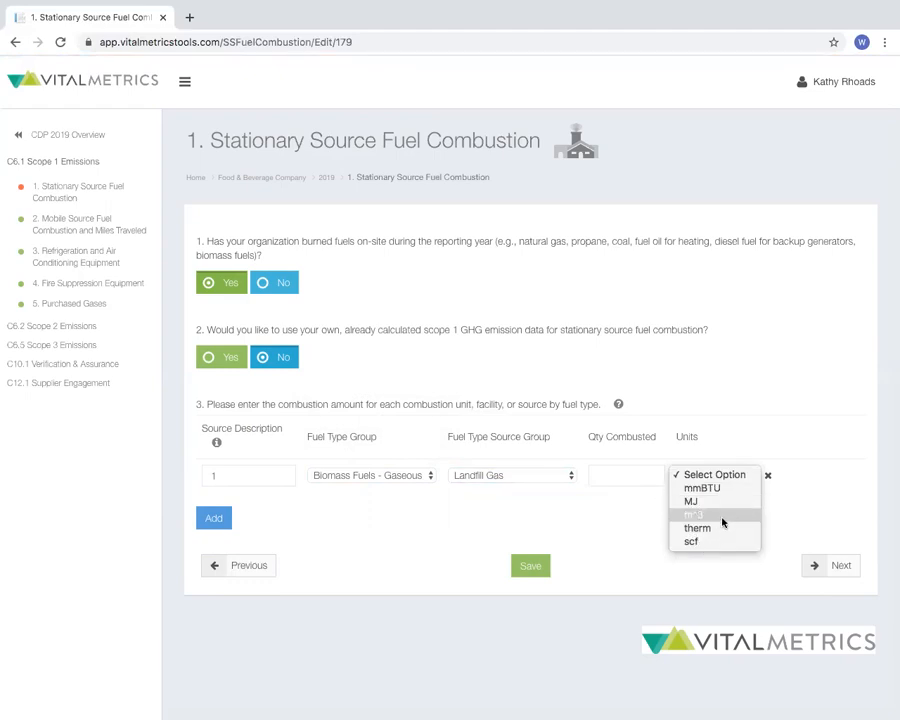
{"action": "left_click", "coordinate": [702, 488]}
{"action": "left_click", "coordinate": [646, 464]}
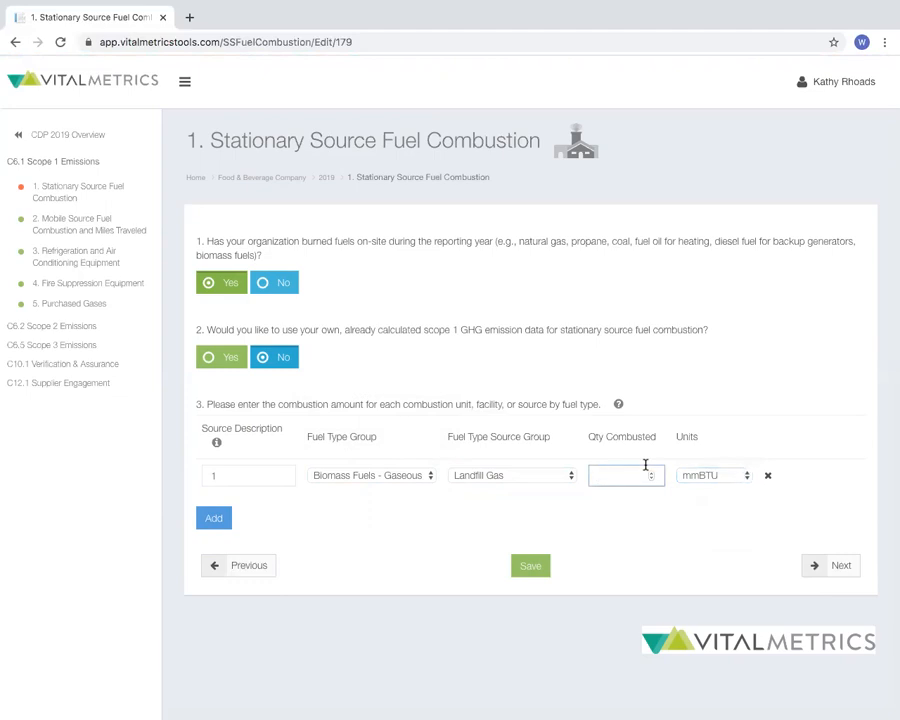
{"action": "type", "text": "100"}
{"action": "left_click", "coordinate": [627, 510]}
{"action": "left_click", "coordinate": [530, 566]}
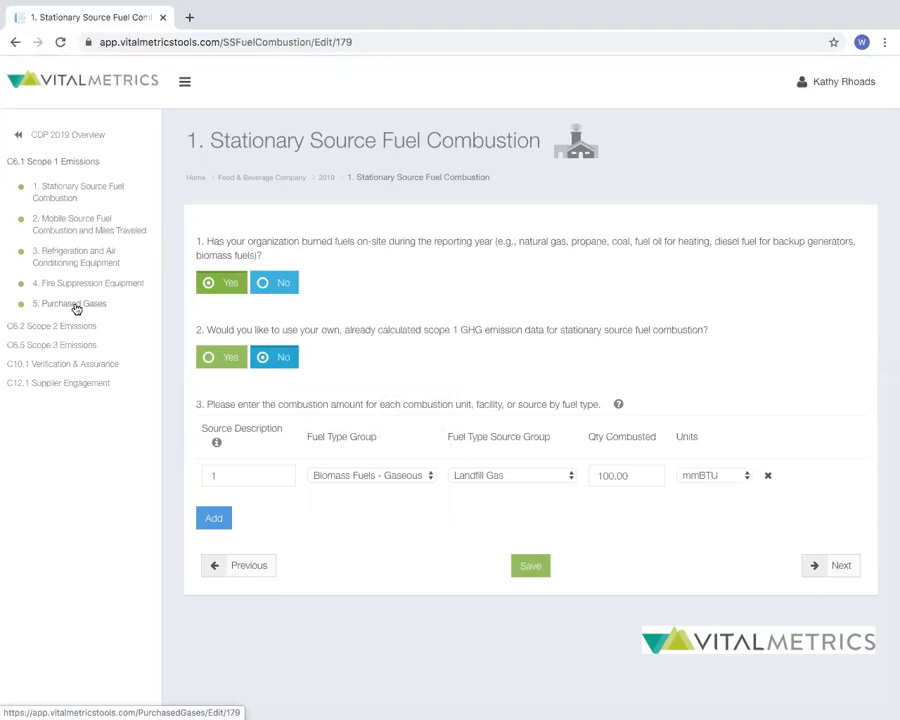
Open the Scope 2 Purchased Electricity form and add a source row with the description 1
{"action": "left_click", "coordinate": [72, 334]}
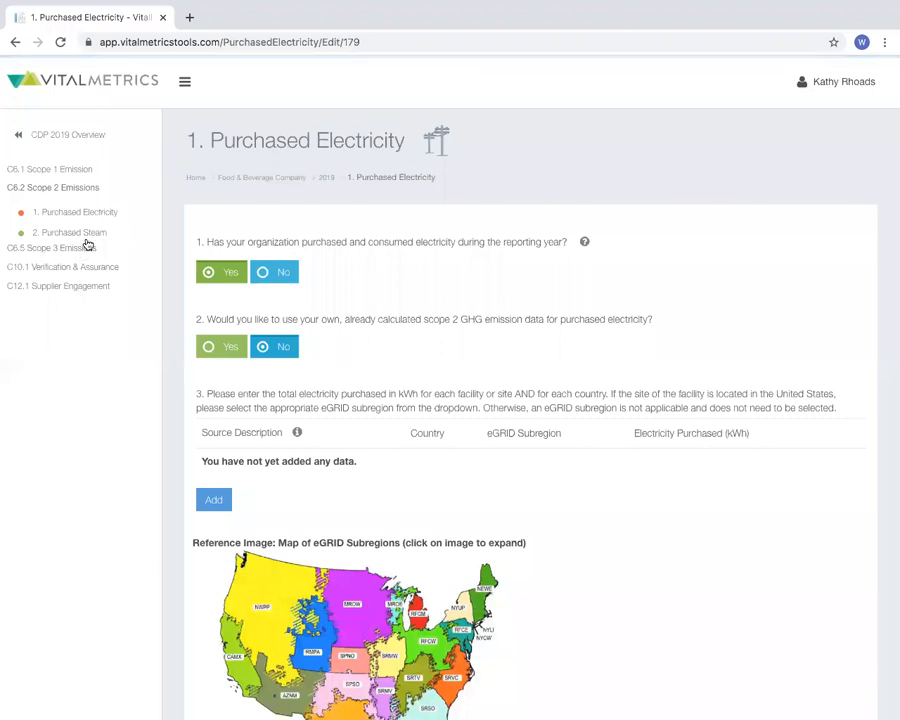
{"action": "scroll", "coordinate": [262, 260], "scroll_direction": "down", "scroll_amount": 2}
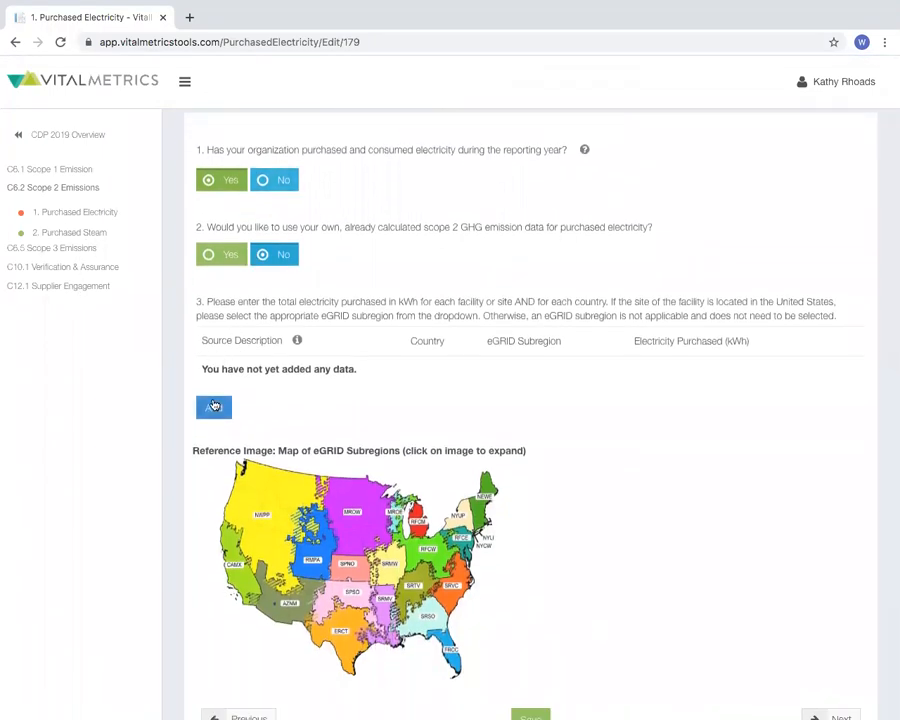
{"action": "left_click", "coordinate": [213, 405]}
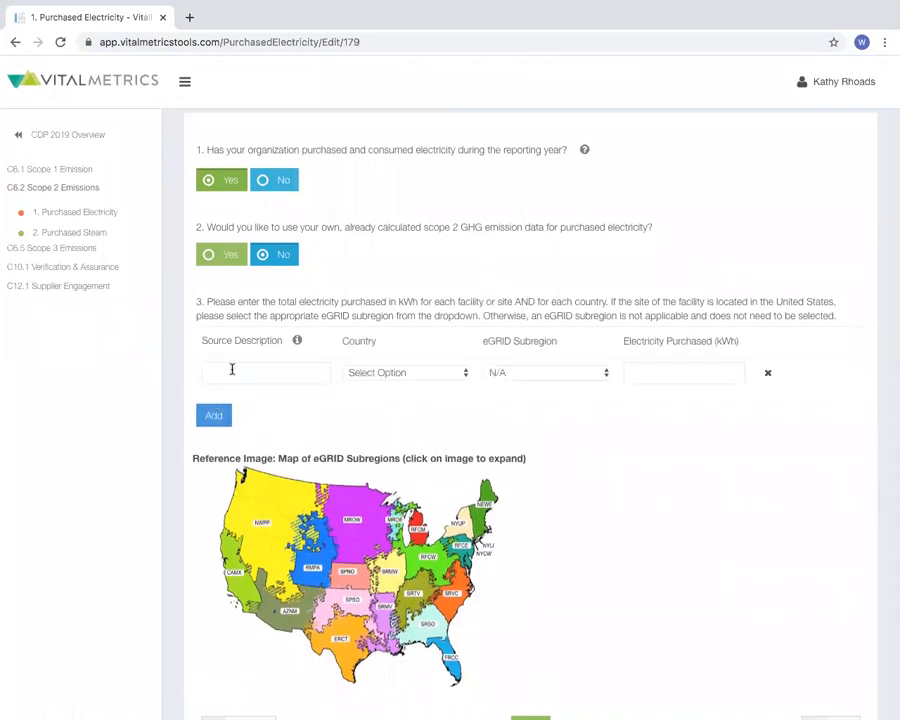
{"action": "left_click", "coordinate": [231, 370]}
{"action": "type", "text": "1"}
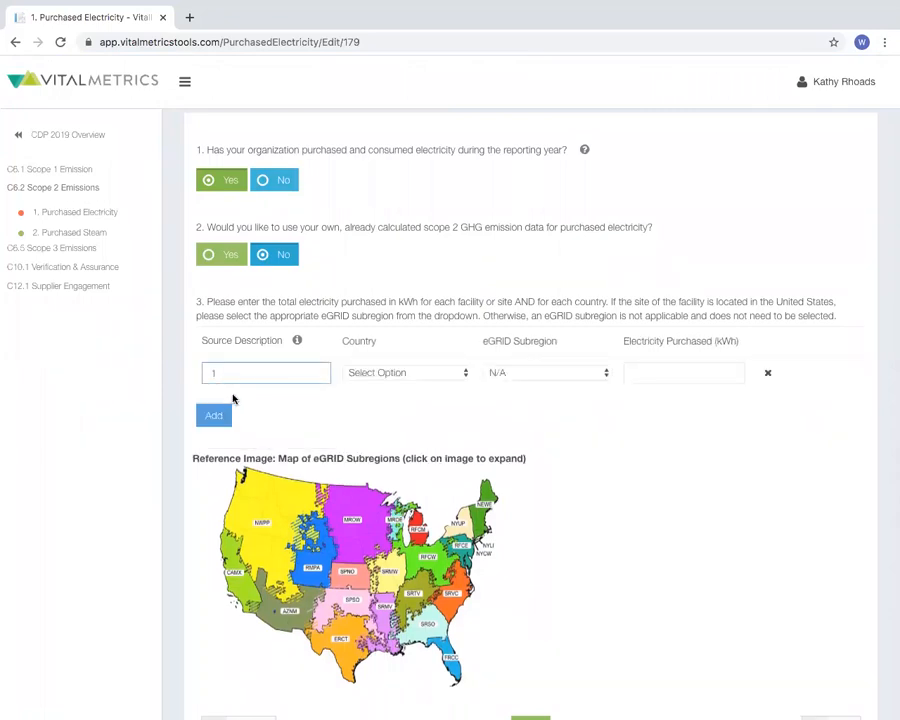
Set the electricity source's country to United States and its eGRID subregion to AZNM (WECC Southwest)
{"action": "left_click", "coordinate": [360, 378]}
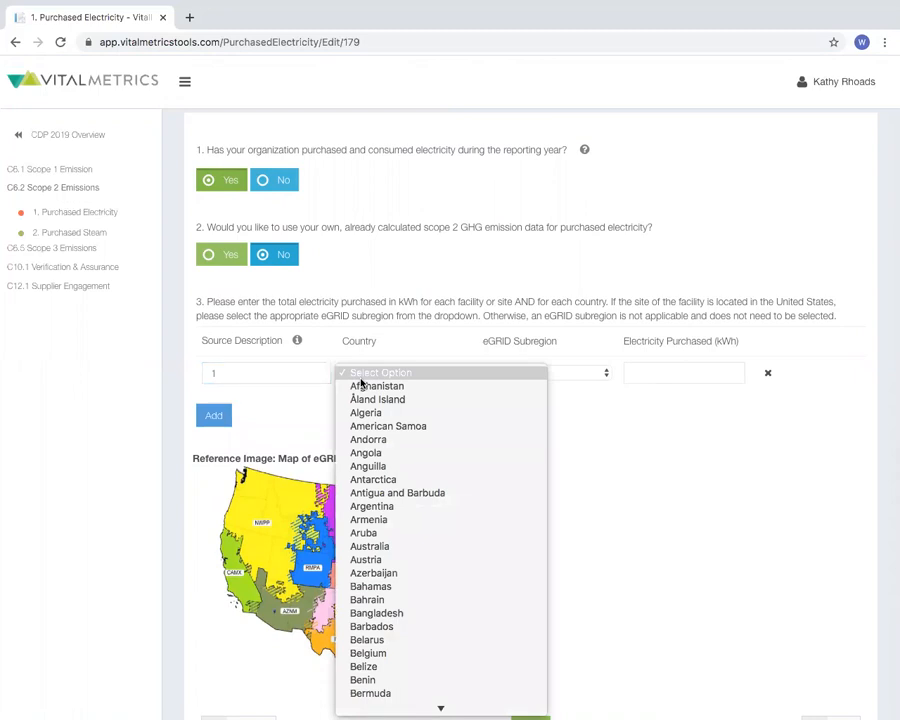
{"action": "scroll", "coordinate": [361, 383], "scroll_direction": "down", "scroll_amount": 10}
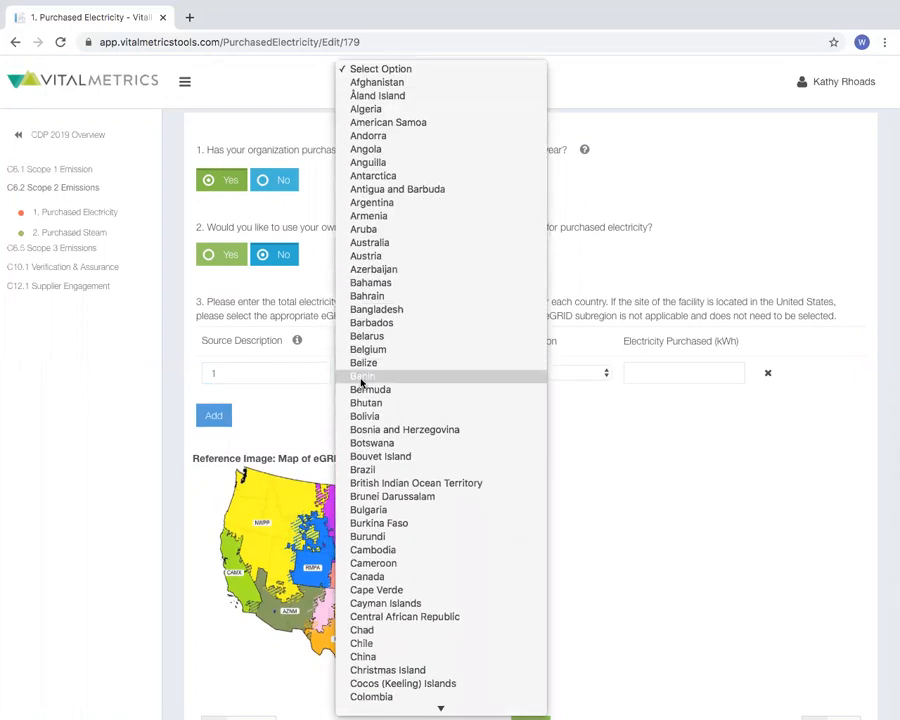
{"action": "scroll", "coordinate": [361, 383], "scroll_direction": "down", "scroll_amount": 15}
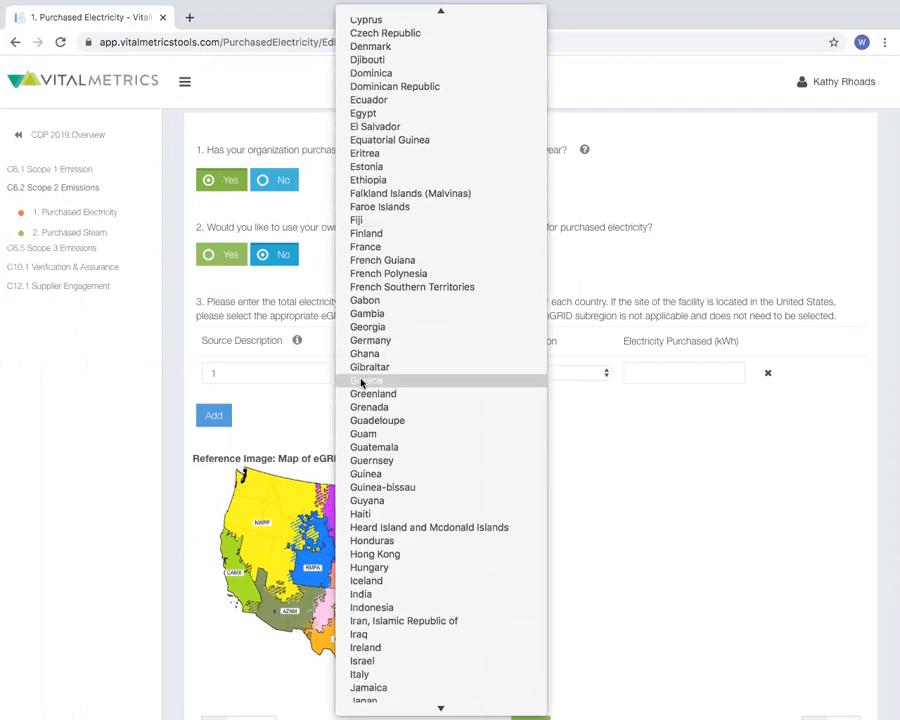
{"action": "scroll", "coordinate": [361, 383], "scroll_direction": "down", "scroll_amount": 10}
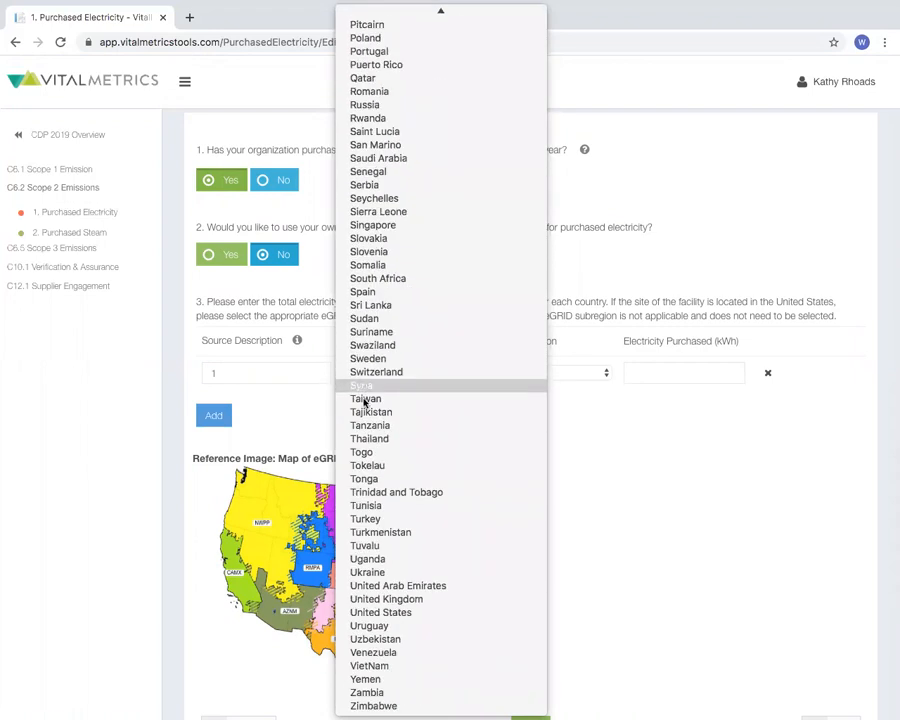
{"action": "left_click", "coordinate": [403, 612]}
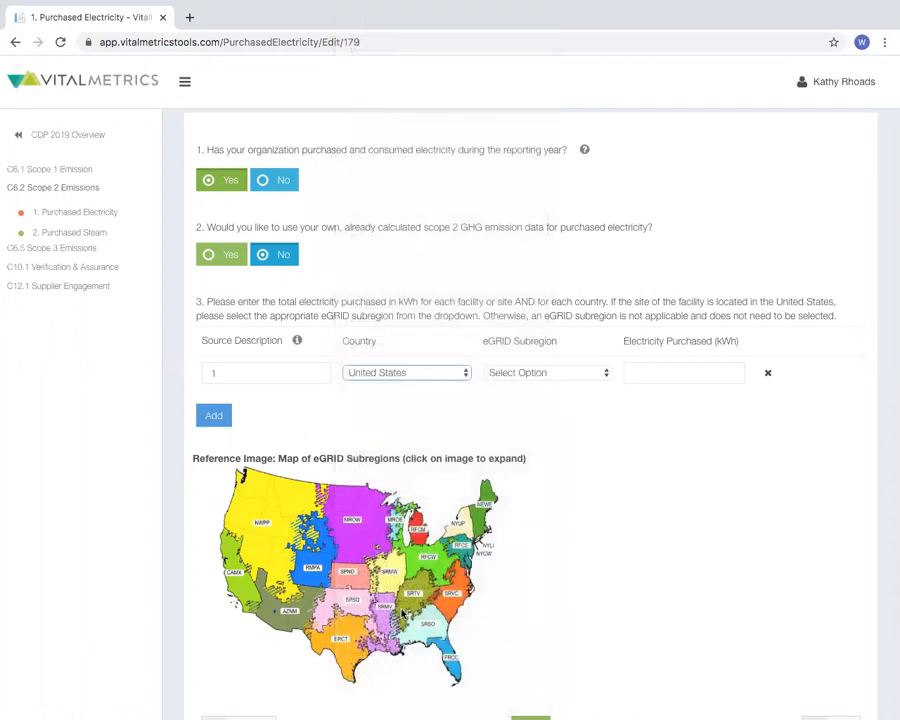
{"action": "left_click", "coordinate": [548, 373]}
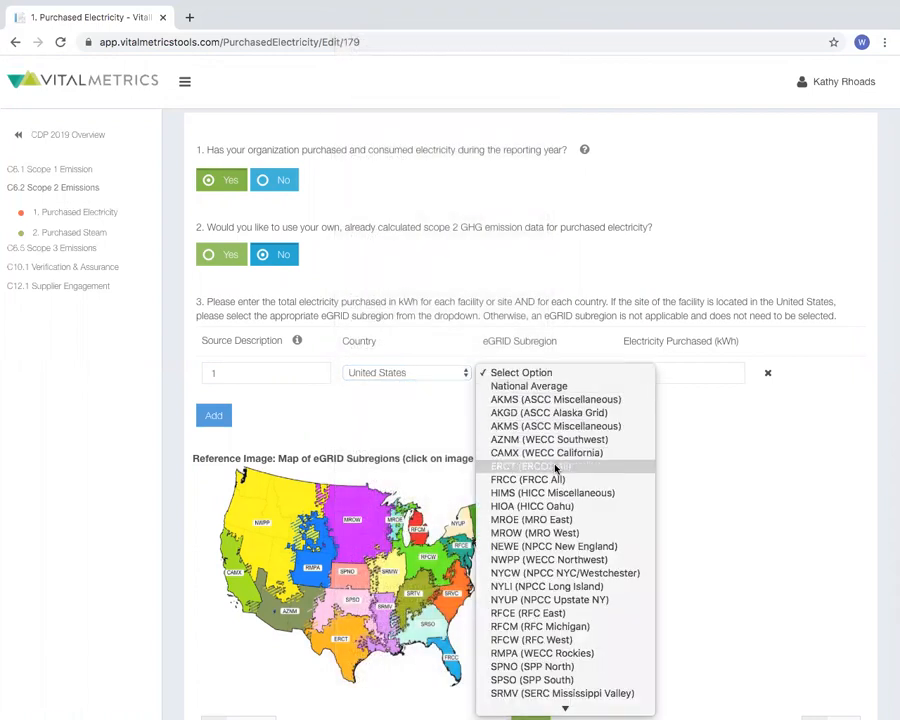
{"action": "left_click", "coordinate": [566, 441]}
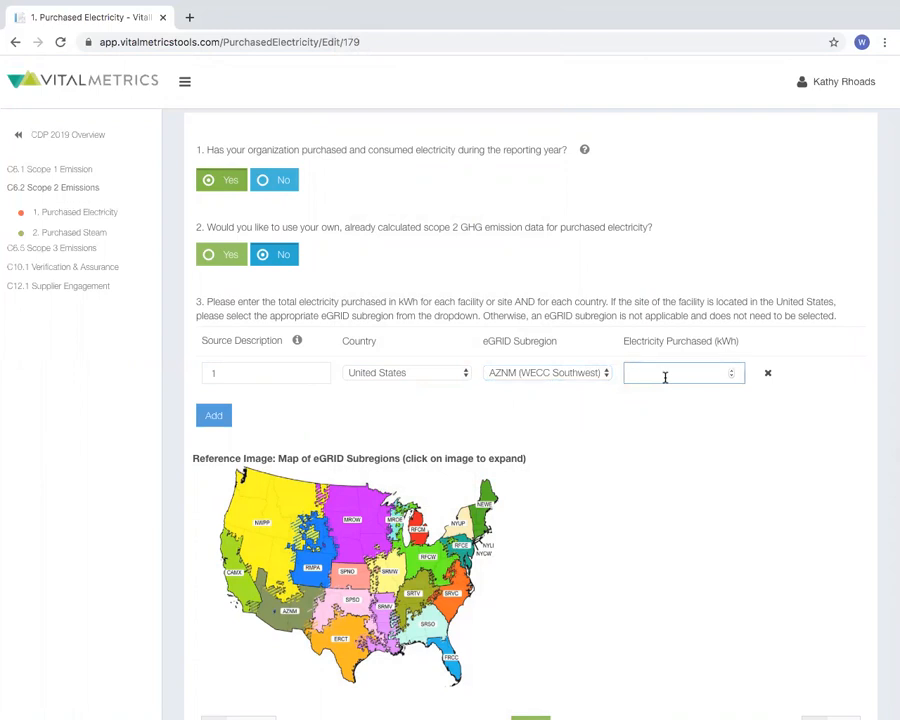
Enter 150000 kWh as the electricity purchased and save the Purchased Electricity form
{"action": "type", "text": "150000"}
{"action": "left_click", "coordinate": [695, 469]}
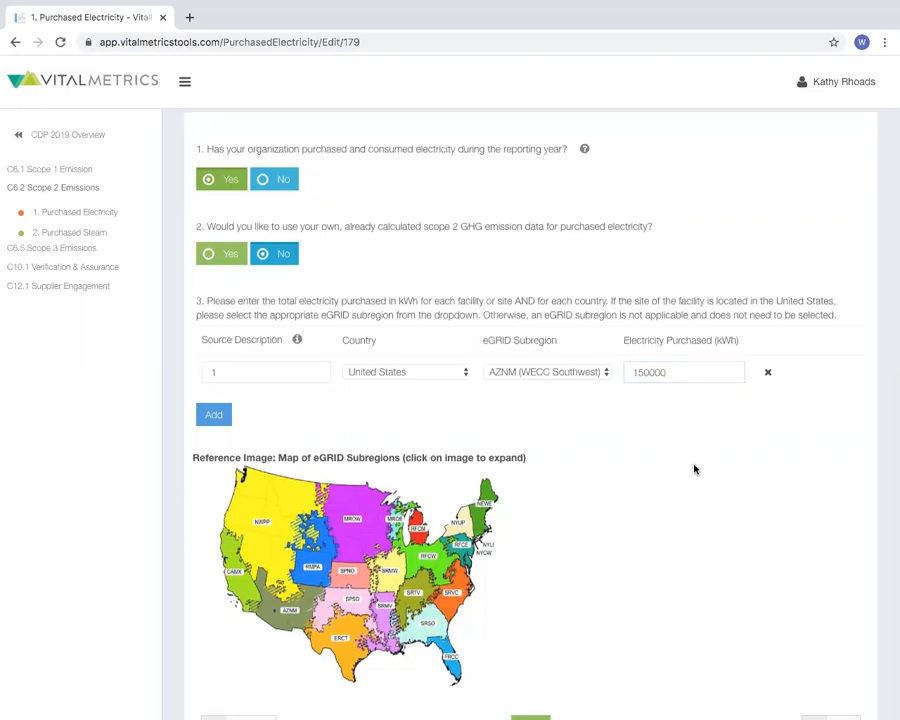
{"action": "scroll", "coordinate": [693, 468], "scroll_direction": "down", "scroll_amount": 3}
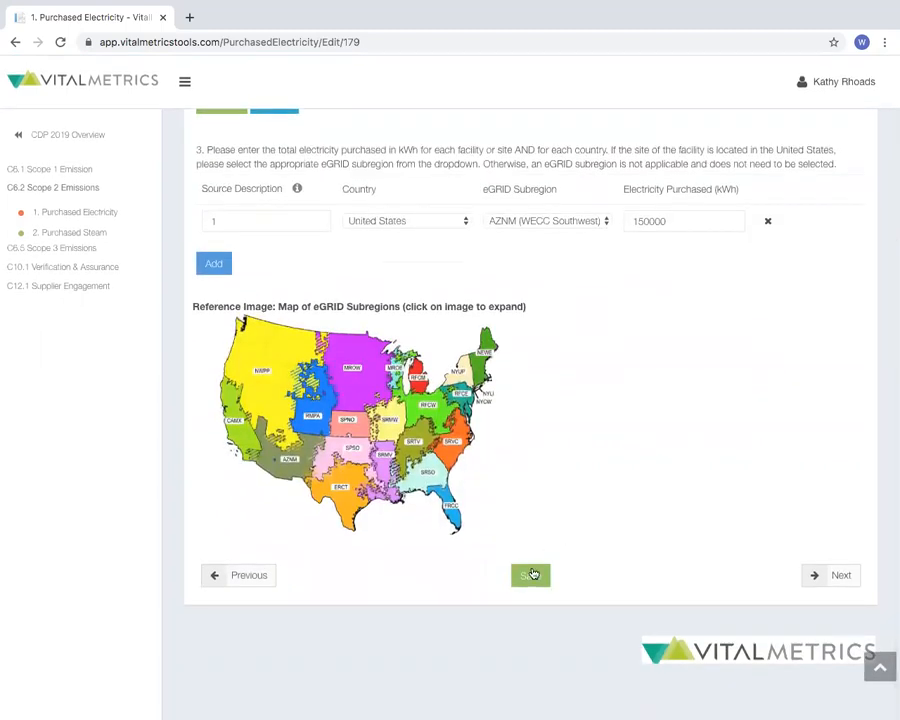
{"action": "left_click", "coordinate": [533, 575]}
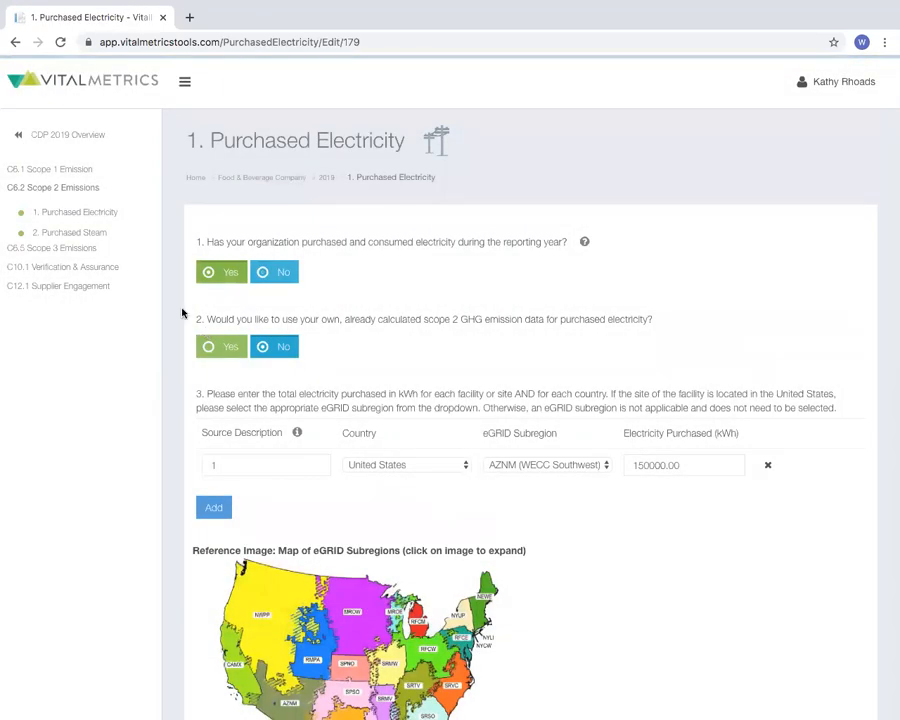
Return to the CDP 2019 overview and check the Scope 1 and Scope 2 Emissions sections, collapsing each one again
{"action": "left_click", "coordinate": [89, 139]}
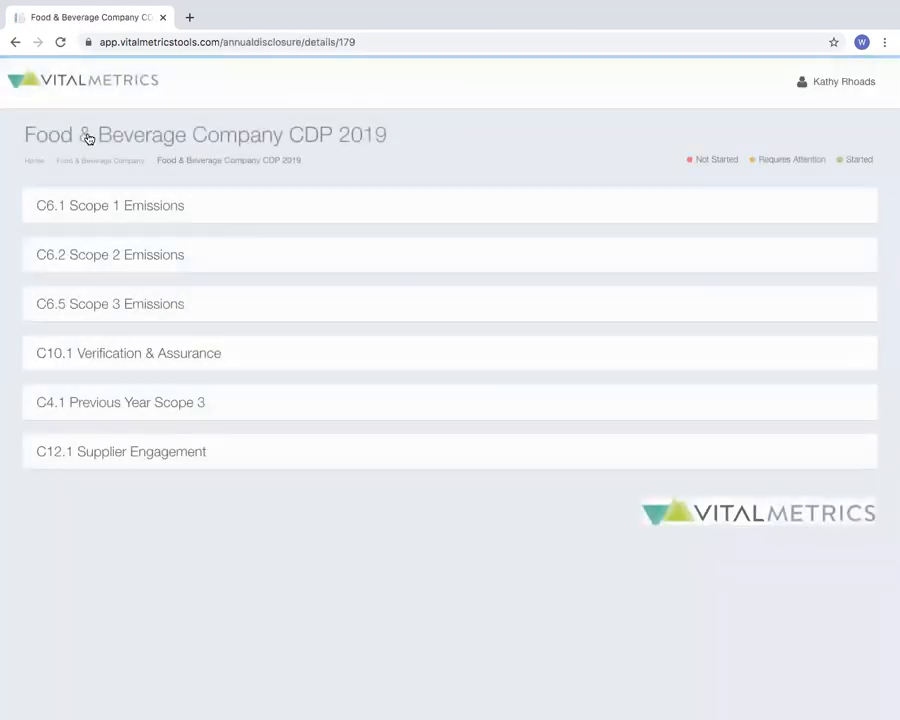
{"action": "left_click", "coordinate": [92, 204]}
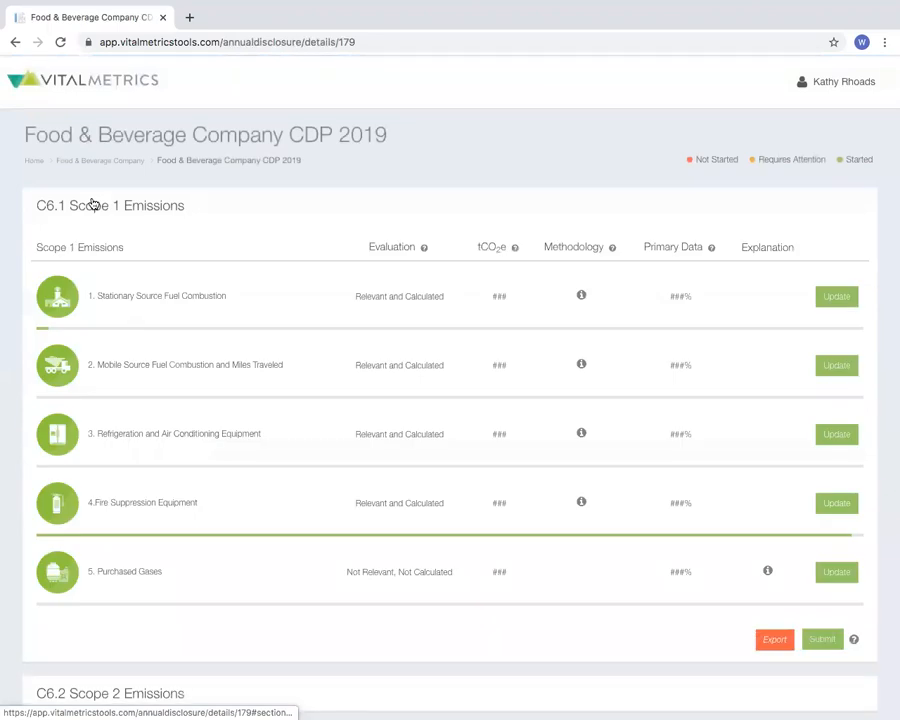
{"action": "left_click", "coordinate": [92, 204]}
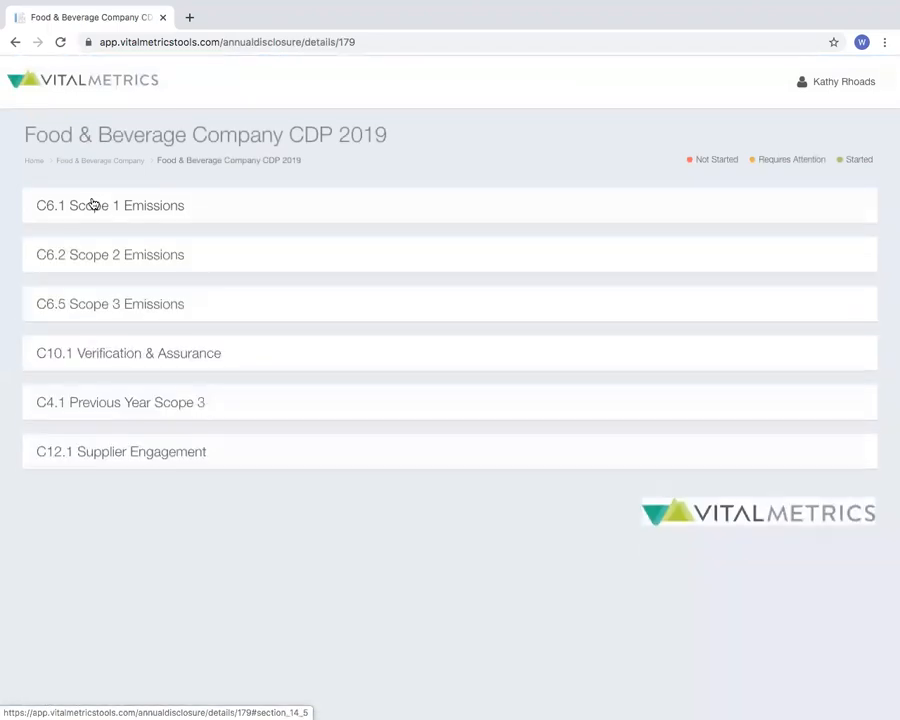
{"action": "left_click", "coordinate": [97, 253]}
{"action": "left_click", "coordinate": [97, 253]}
Expand the C6.5 Scope 3 Emissions section and review the evaluation status of its emission sources
{"action": "left_click", "coordinate": [101, 302]}
{"action": "scroll", "coordinate": [137, 381], "scroll_direction": "down", "scroll_amount": 2}
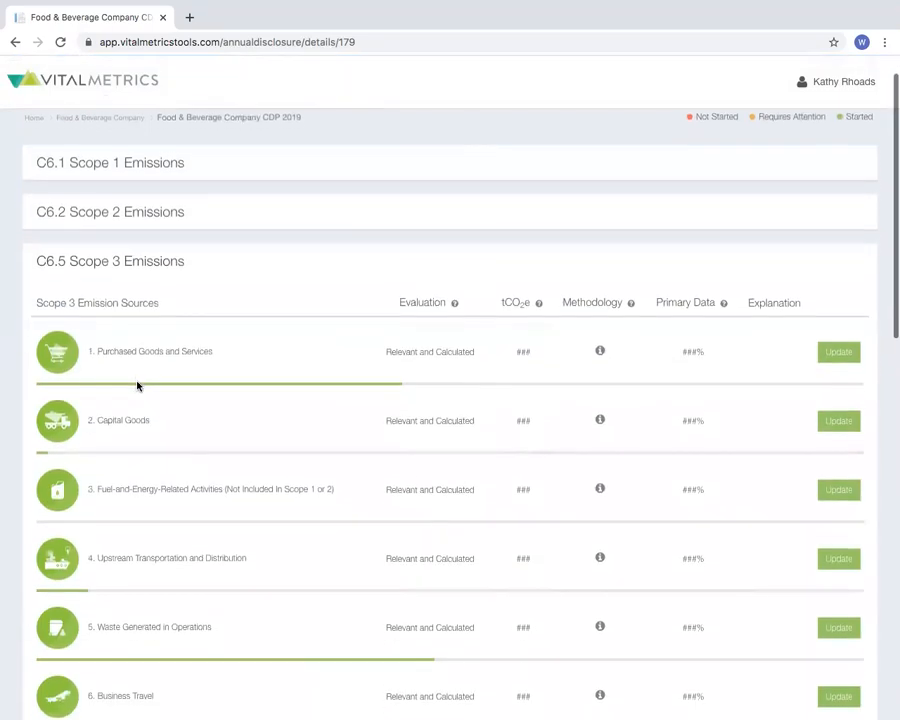
{"action": "scroll", "coordinate": [137, 386], "scroll_direction": "down", "scroll_amount": 1}
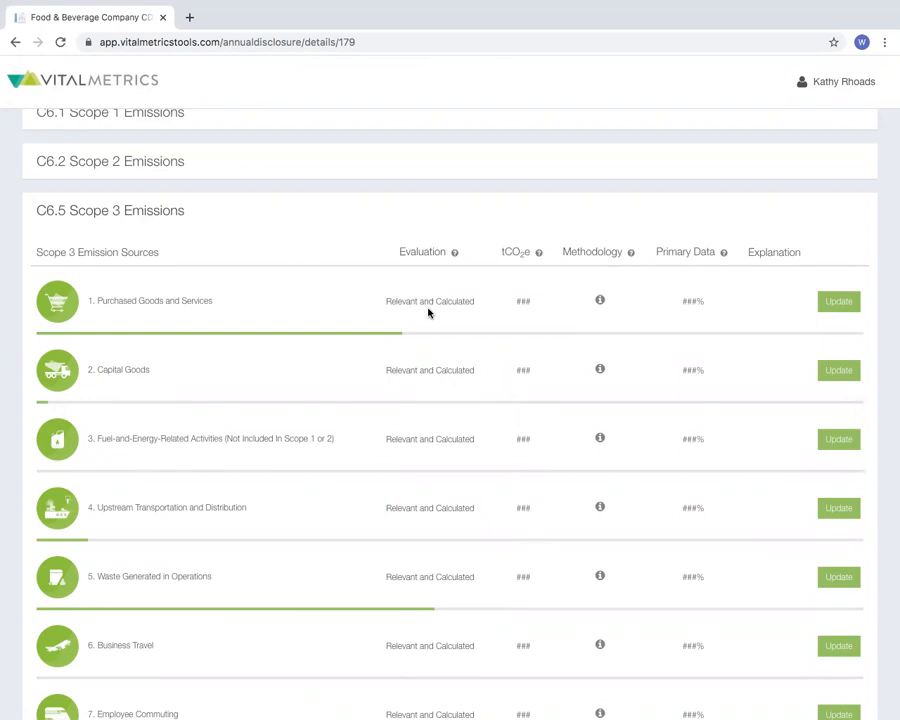
{"action": "scroll", "coordinate": [428, 313], "scroll_direction": "down", "scroll_amount": 3}
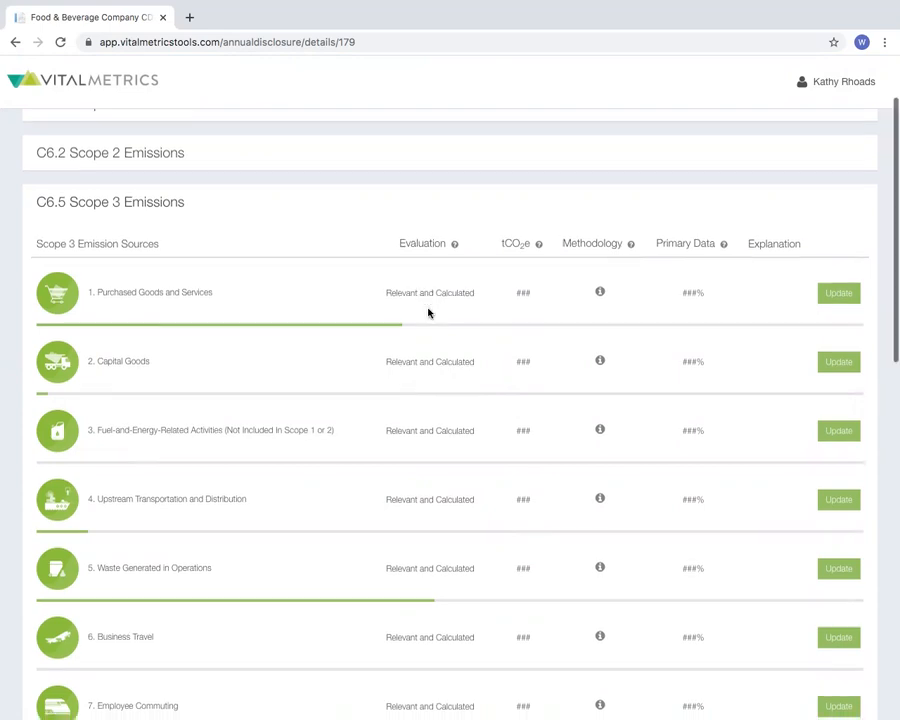
{"action": "scroll", "coordinate": [428, 313], "scroll_direction": "down", "scroll_amount": 2}
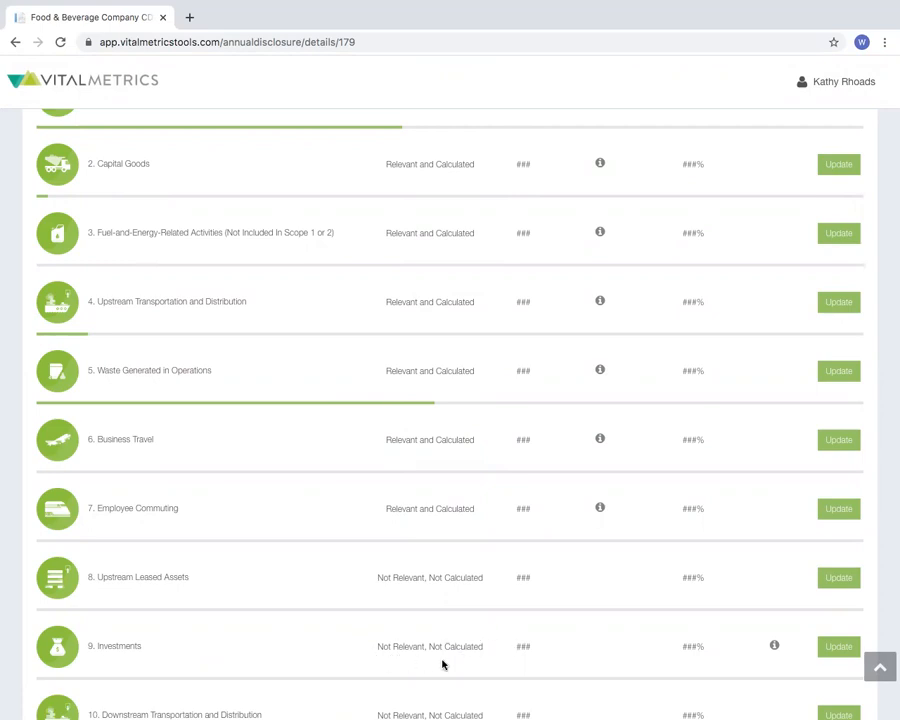
{"action": "scroll", "coordinate": [443, 664], "scroll_direction": "up", "scroll_amount": 2}
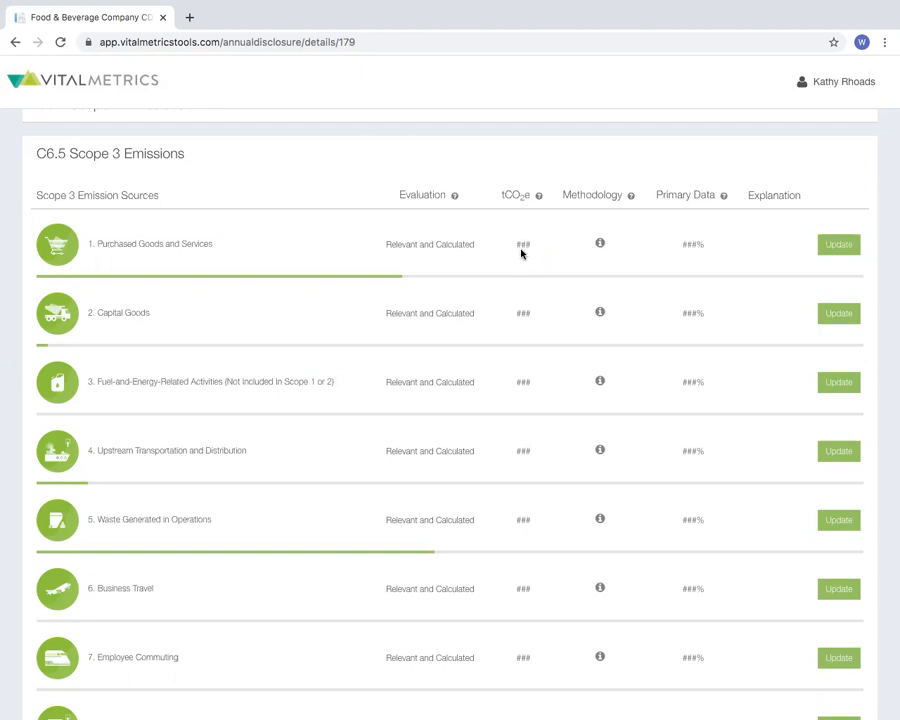
Read the methodology explanation for Purchased Goods and Services and the relevance explanation for Investments, closing each one
{"action": "left_click", "coordinate": [600, 245]}
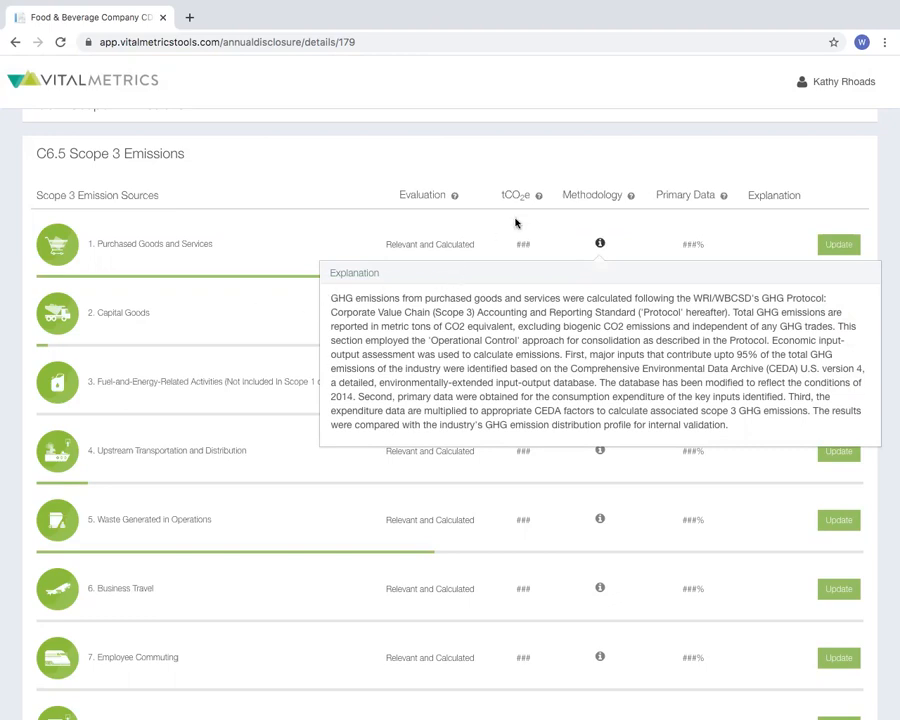
{"action": "left_click", "coordinate": [628, 235]}
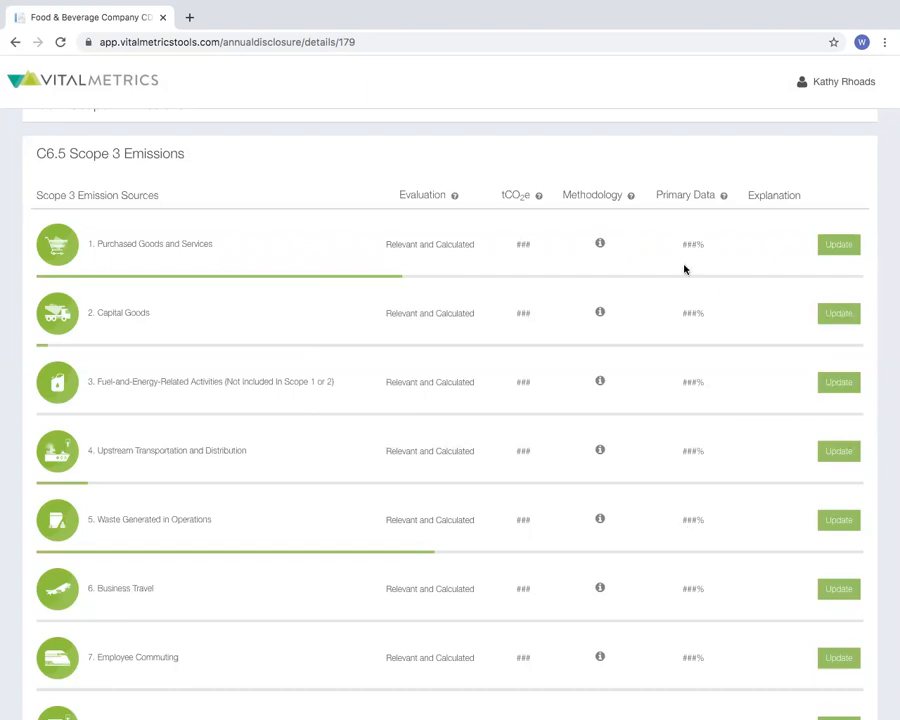
{"action": "scroll", "coordinate": [685, 267], "scroll_direction": "down", "scroll_amount": 5}
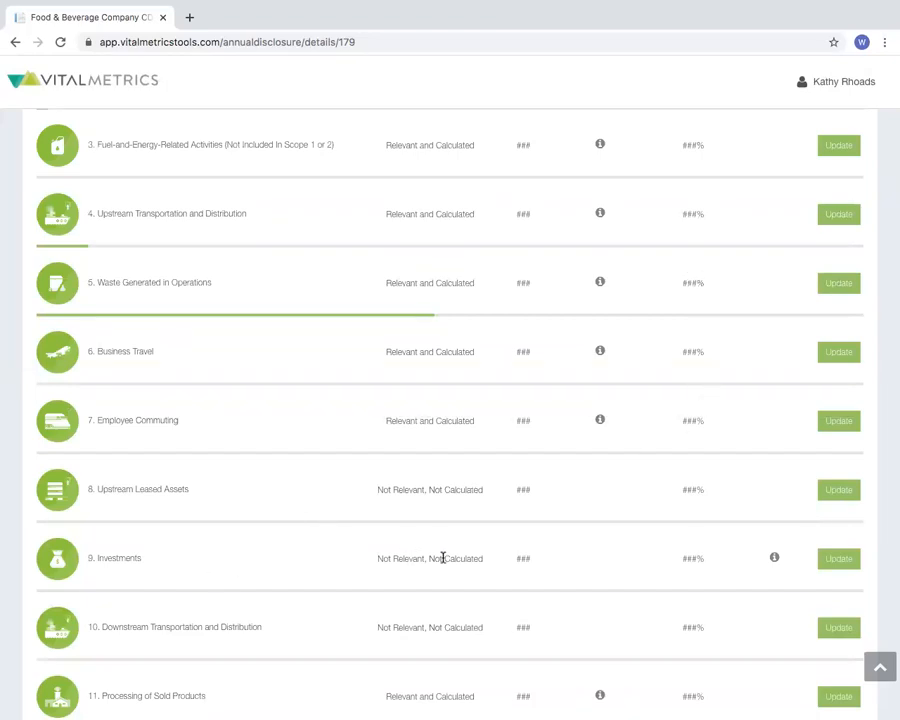
{"action": "left_click", "coordinate": [775, 560]}
{"action": "scroll", "coordinate": [773, 600], "scroll_direction": "down", "scroll_amount": 1}
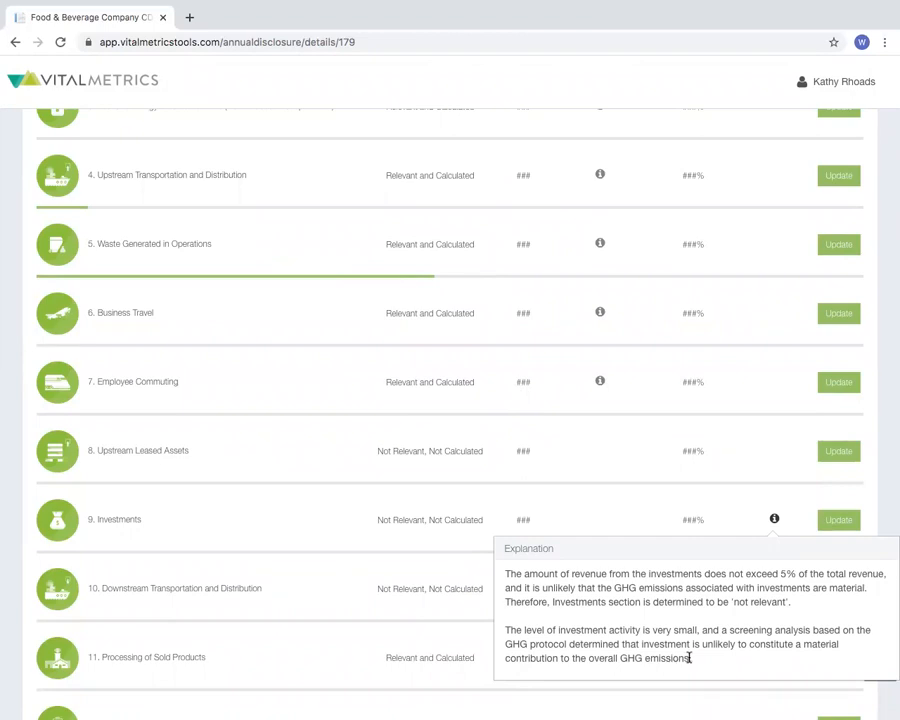
{"action": "left_click", "coordinate": [611, 519]}
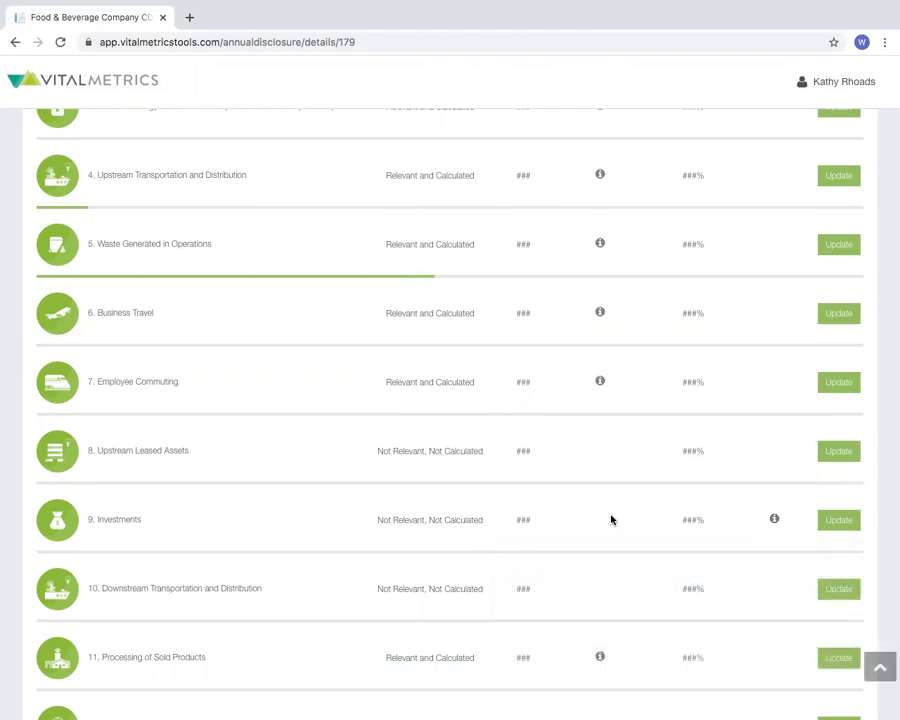
Review the remaining Scope 3 sources down to Franchises and the section's export and submit options
{"action": "scroll", "coordinate": [583, 522], "scroll_direction": "down", "scroll_amount": 2}
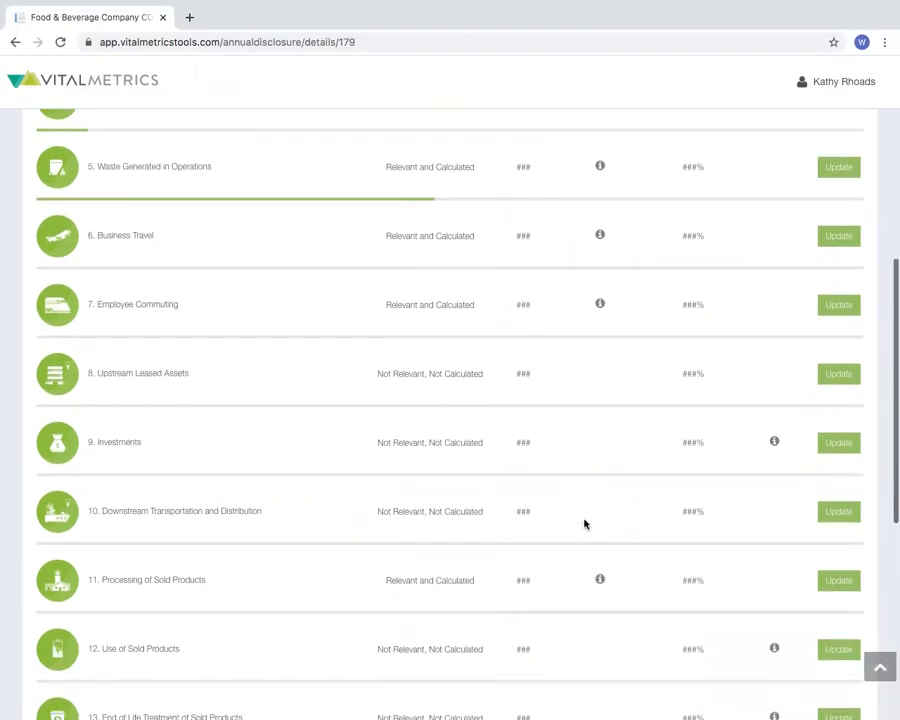
{"action": "scroll", "coordinate": [585, 523], "scroll_direction": "down", "scroll_amount": 5}
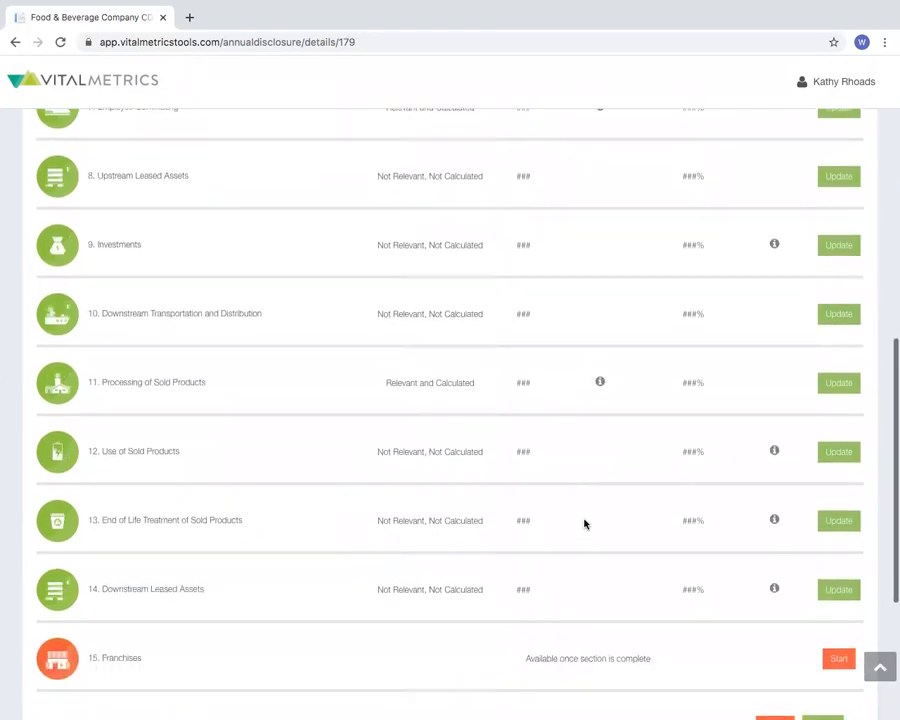
{"action": "scroll", "coordinate": [585, 523], "scroll_direction": "down", "scroll_amount": 2}
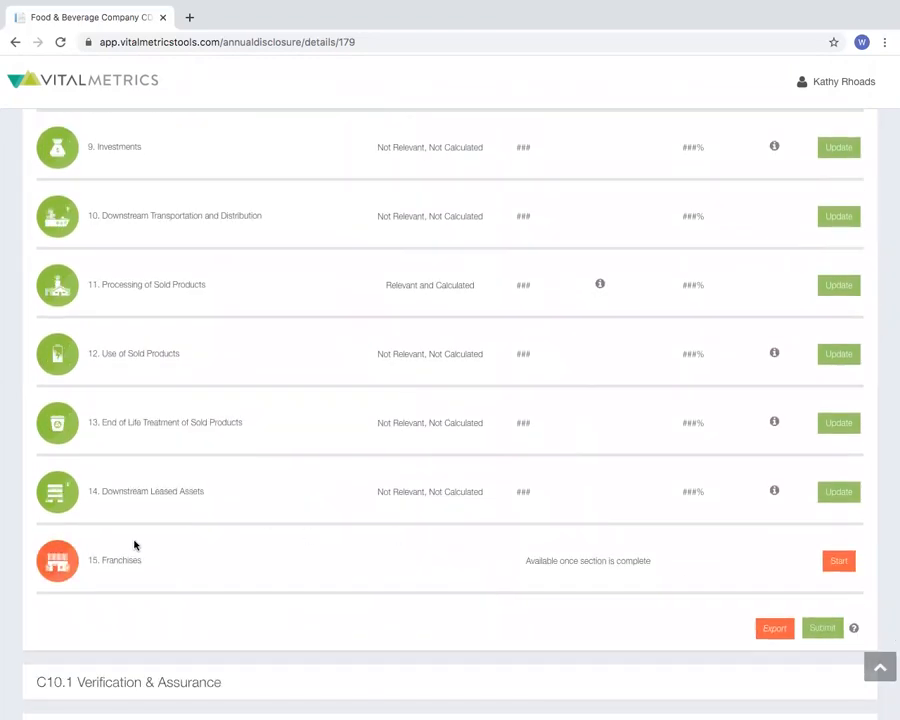
Answer No to generating revenues as a franchisor in the Franchises section and save the section
{"action": "left_click", "coordinate": [119, 561]}
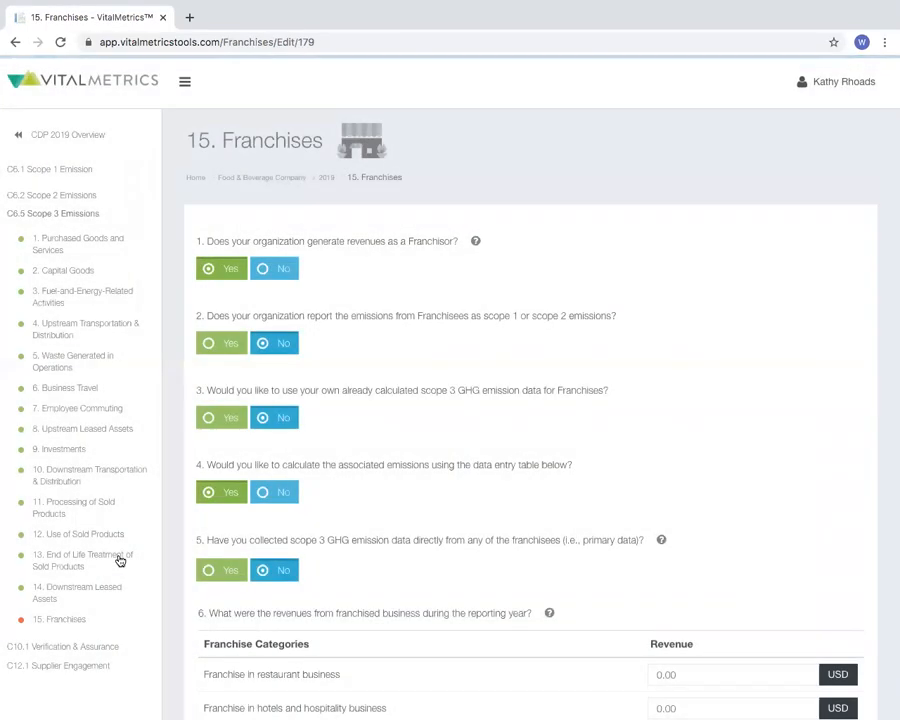
{"action": "left_click", "coordinate": [281, 270]}
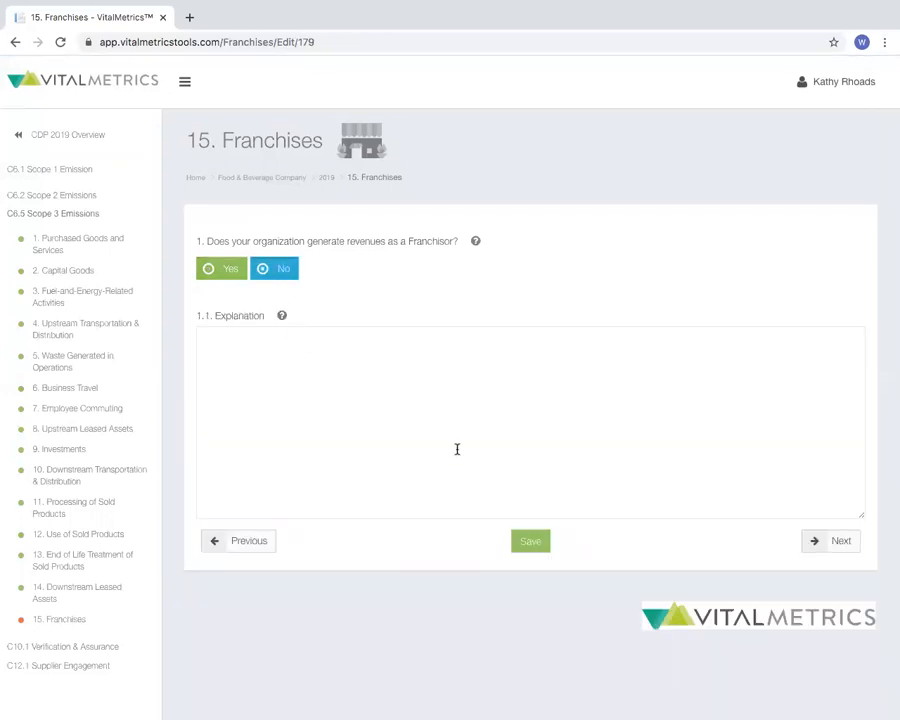
{"action": "left_click", "coordinate": [546, 542]}
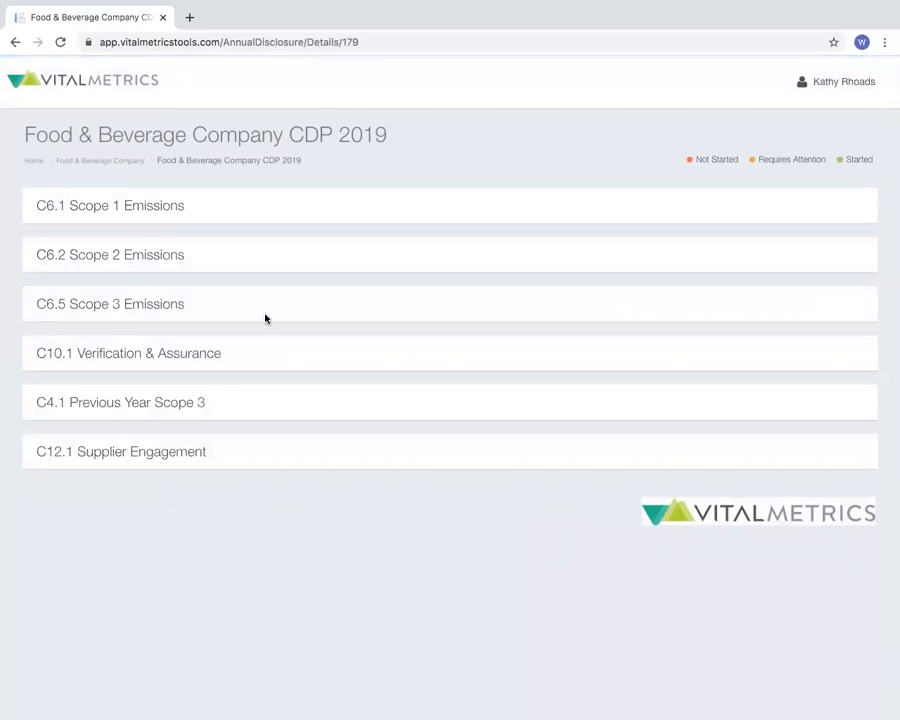
Expand C6.5 Scope 3 Emissions in the CDP 2019 overview, check that Franchises has been evaluated, and submit the section
{"action": "left_click", "coordinate": [144, 308]}
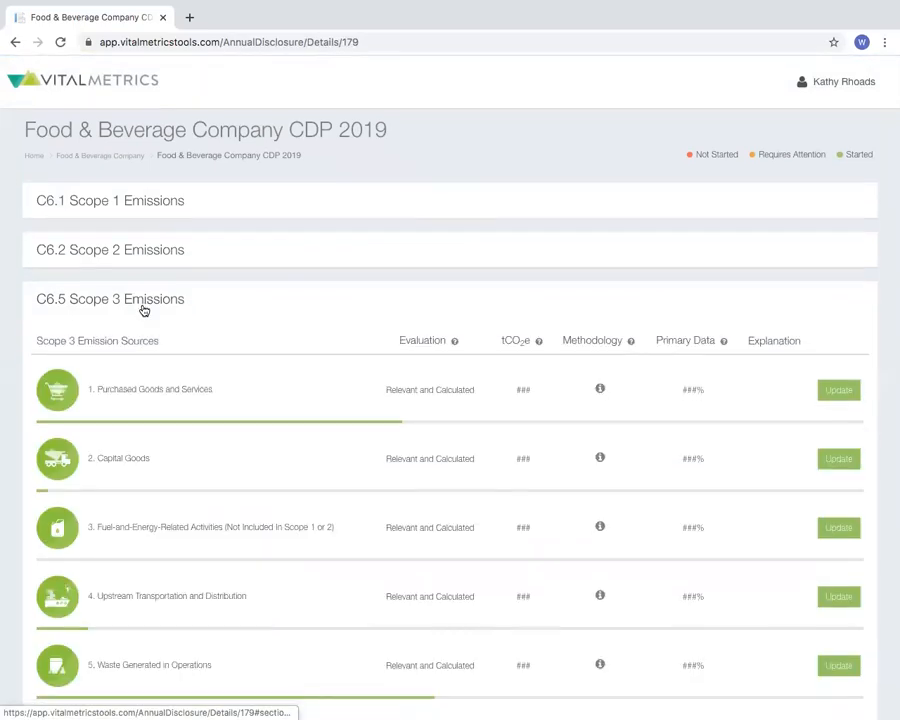
{"action": "scroll", "coordinate": [144, 310], "scroll_direction": "down", "scroll_amount": 8}
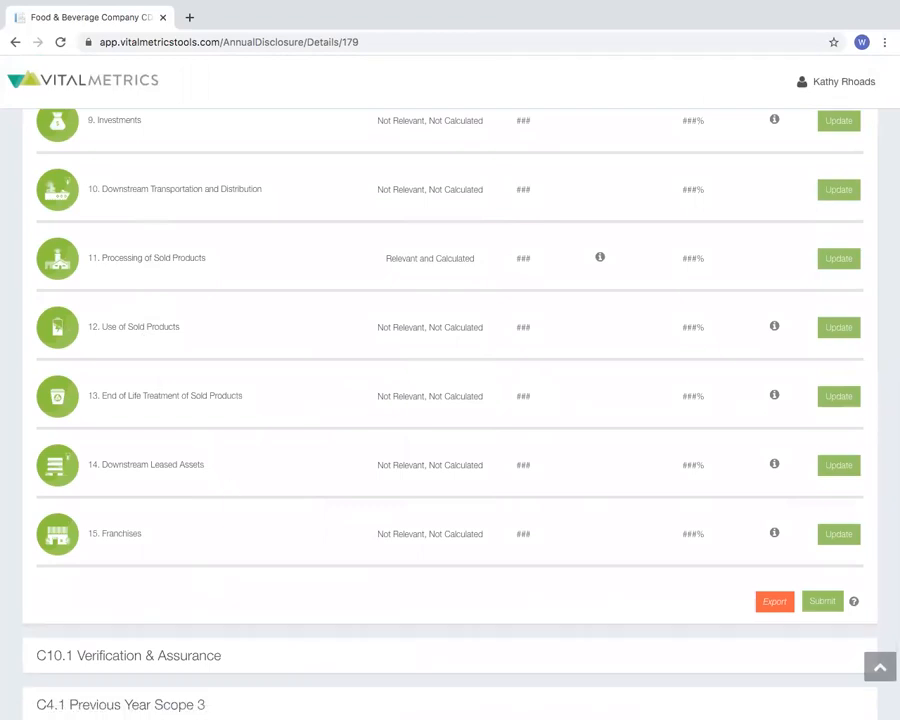
{"action": "left_click", "coordinate": [818, 602]}
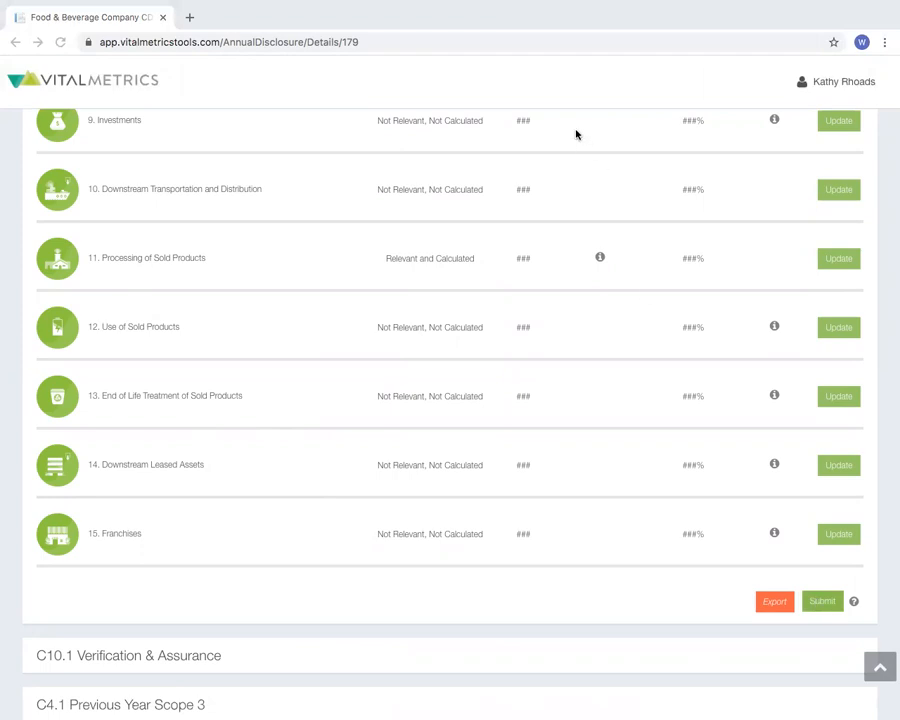